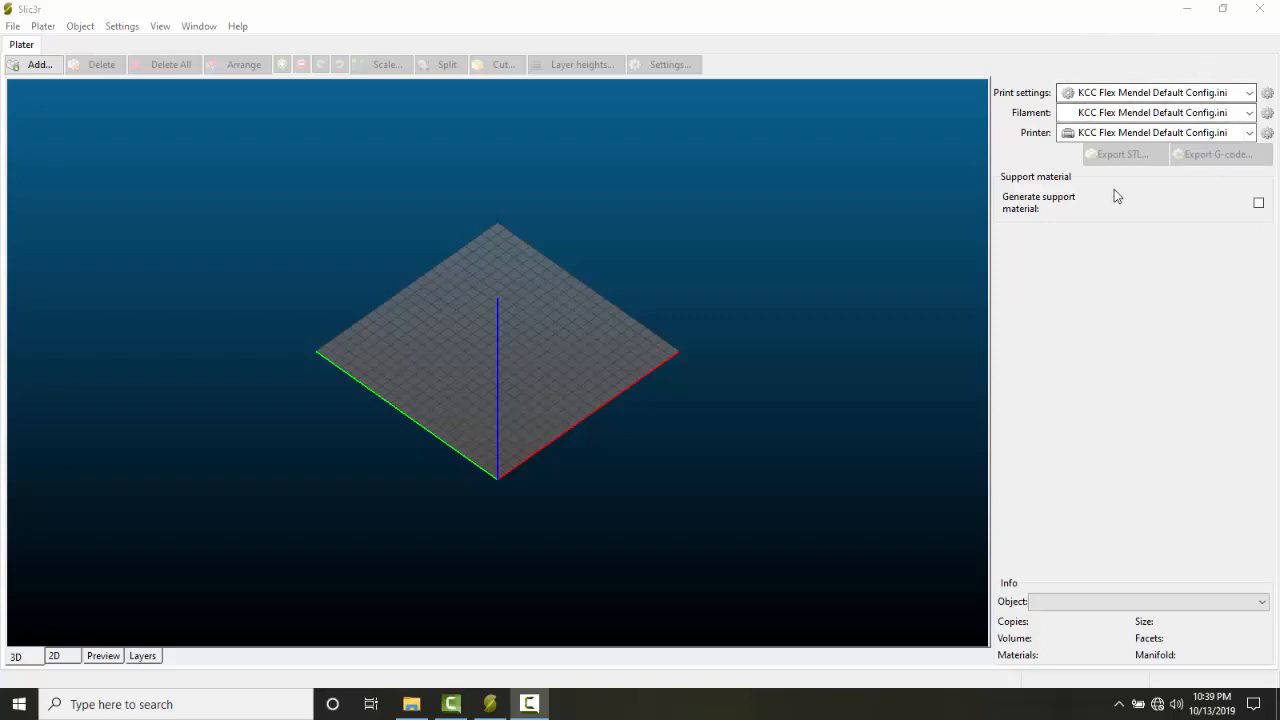
- Load Wall_Mounted_Cup_And_Bottle_Holder1.stl from the STL Files folder onto the print bed
click(13, 26)
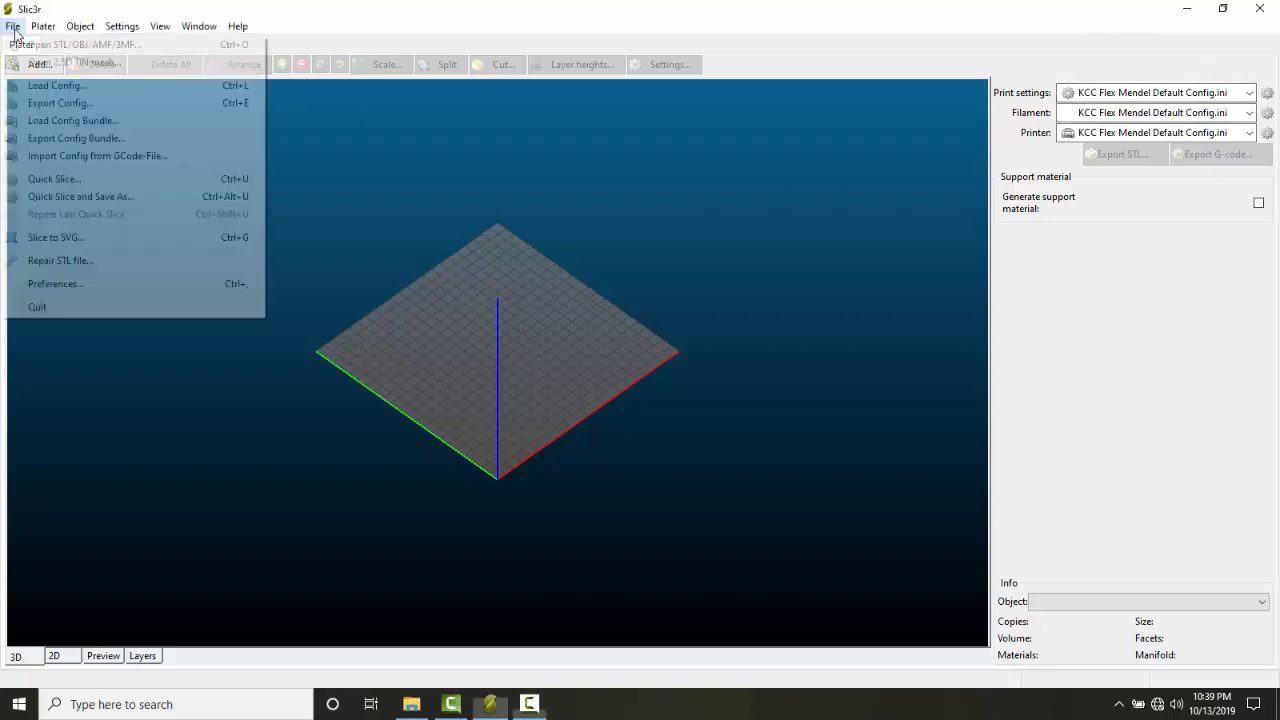
click(846, 240)
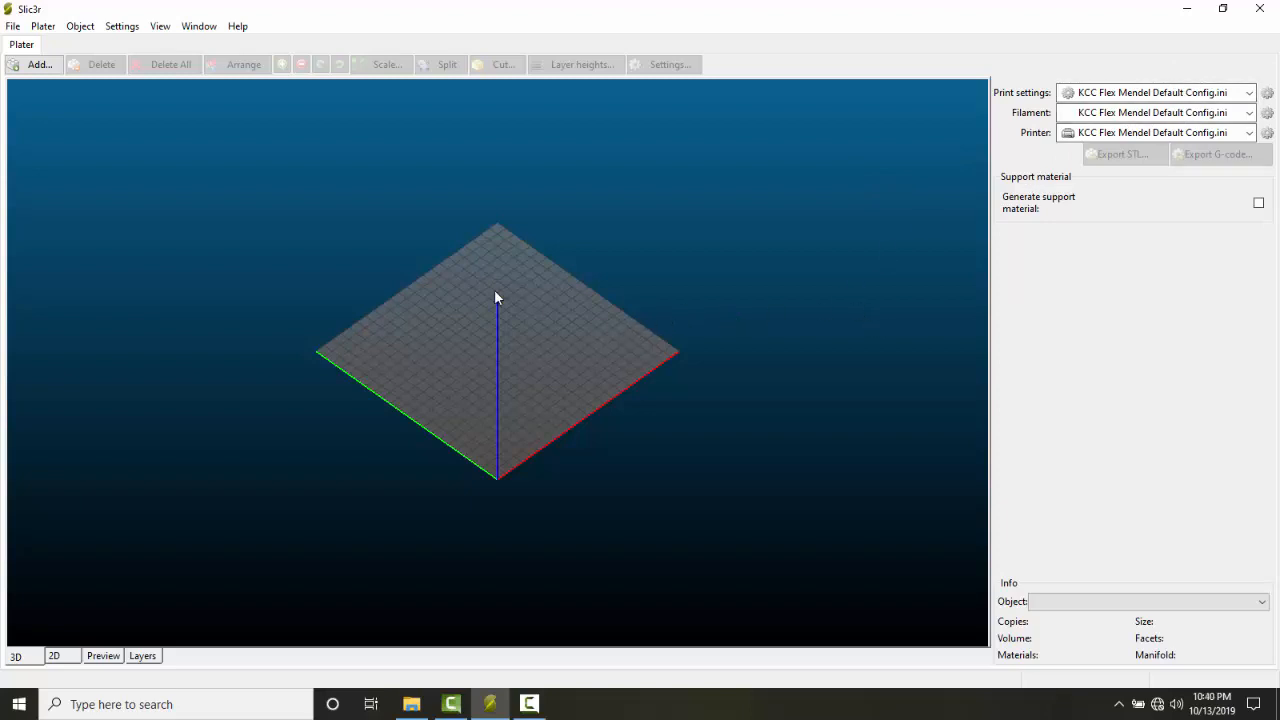
click(13, 26)
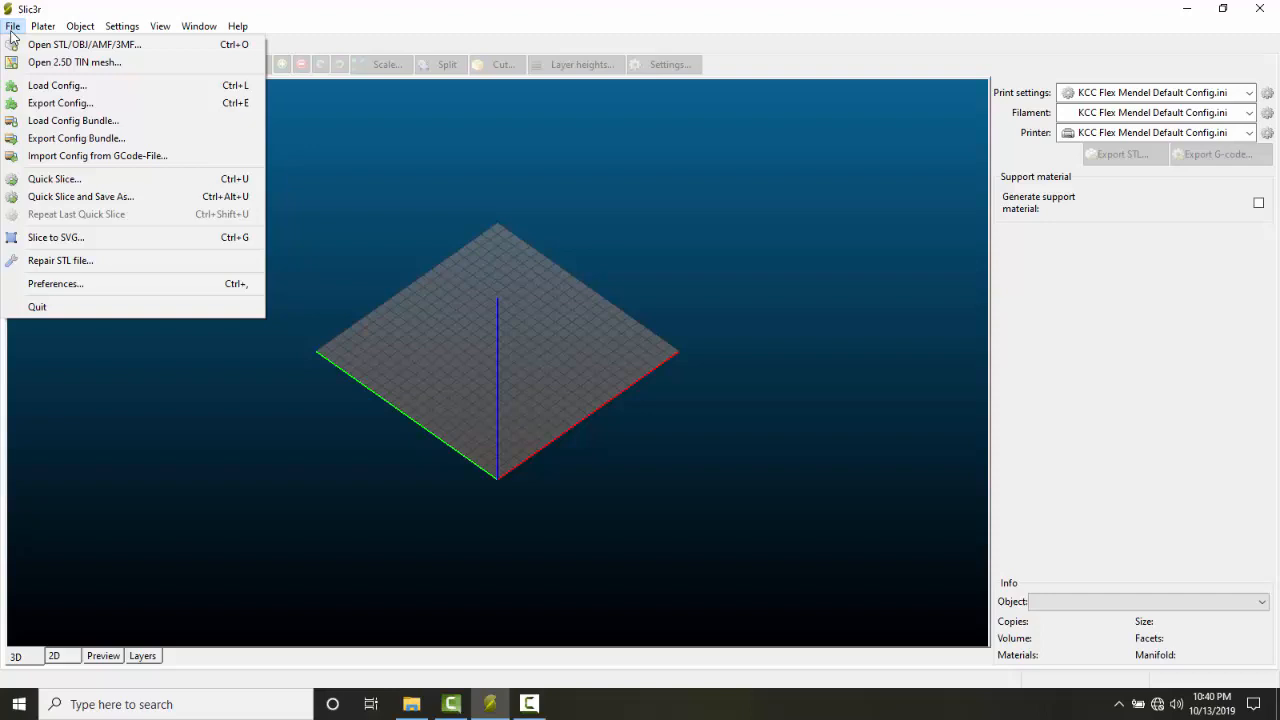
click(40, 45)
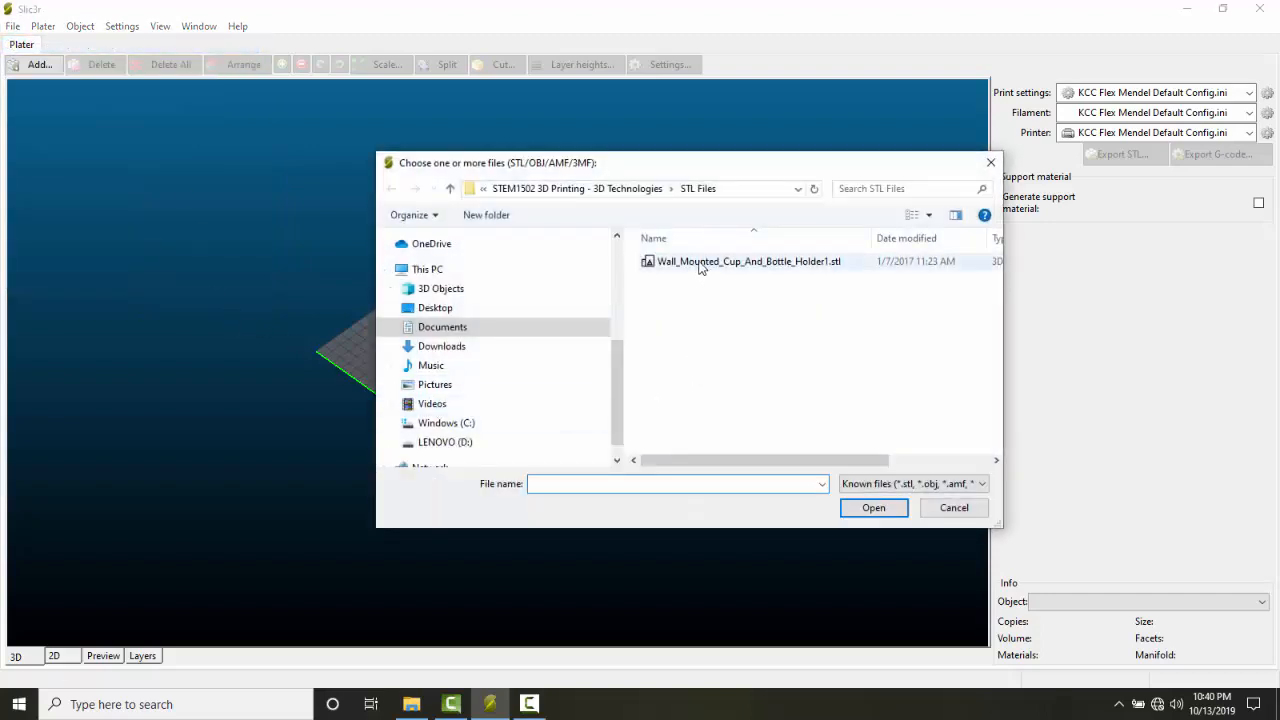
click(703, 266)
click(866, 508)
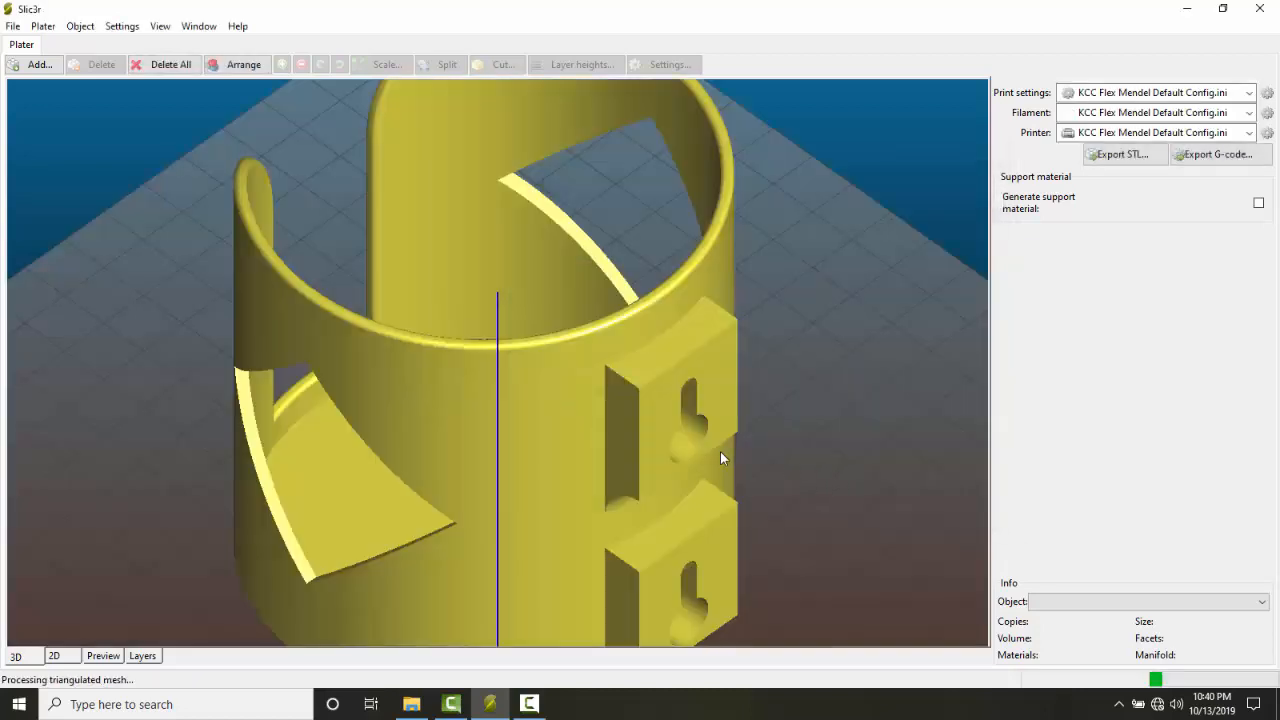
scroll(720, 452, down, 1)
scroll(727, 455, down, 1)
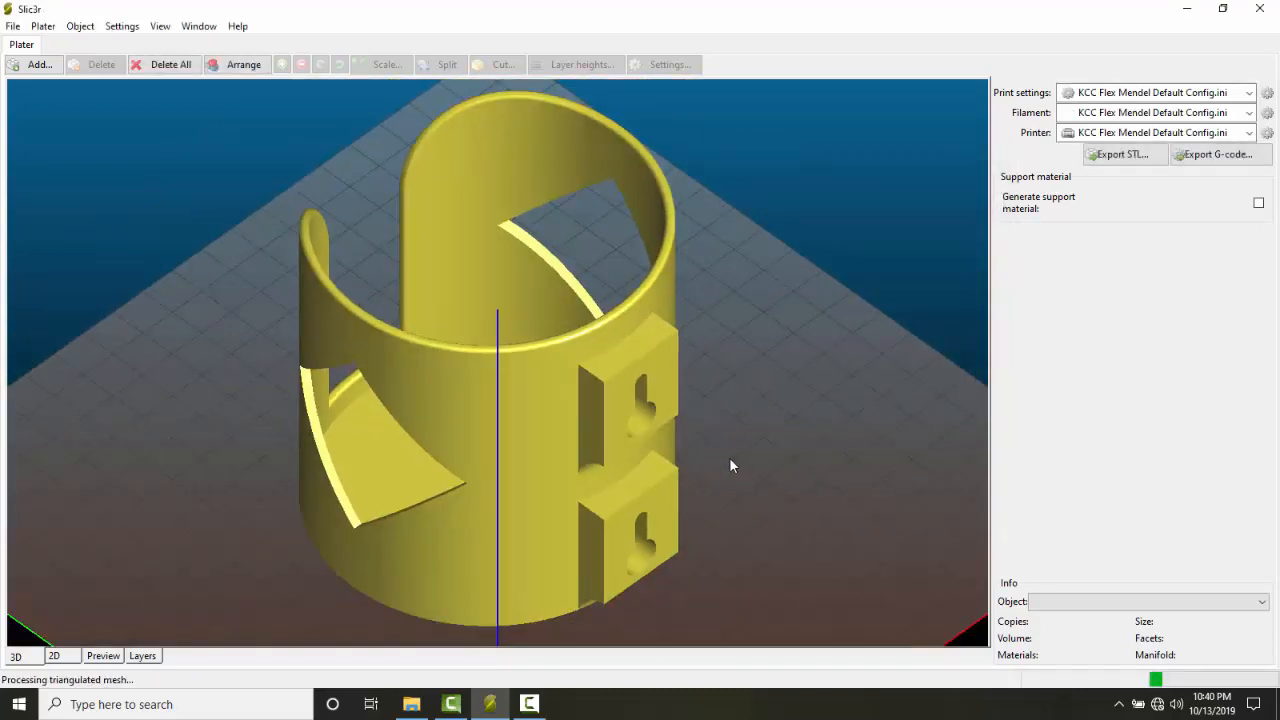
scroll(729, 457, down, 1)
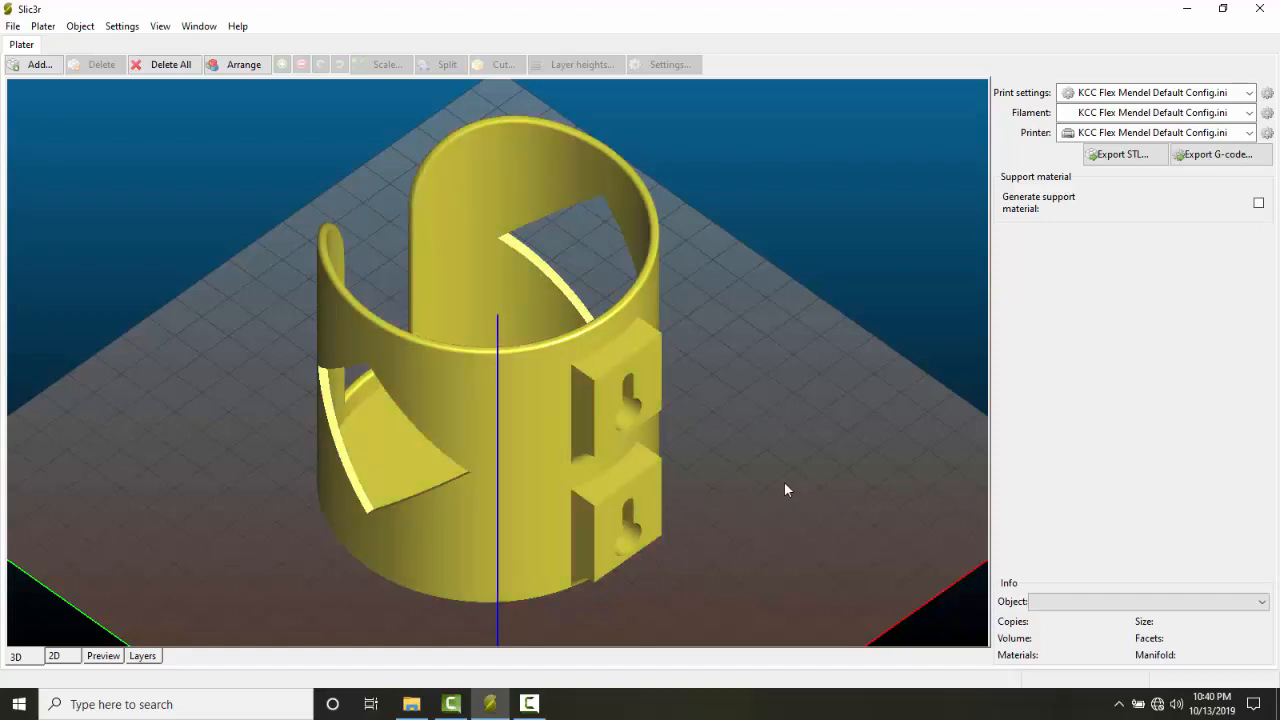
- Review the Layers and perimeters settings: 0.3 mm layer height and 2 perimeters
click(119, 30)
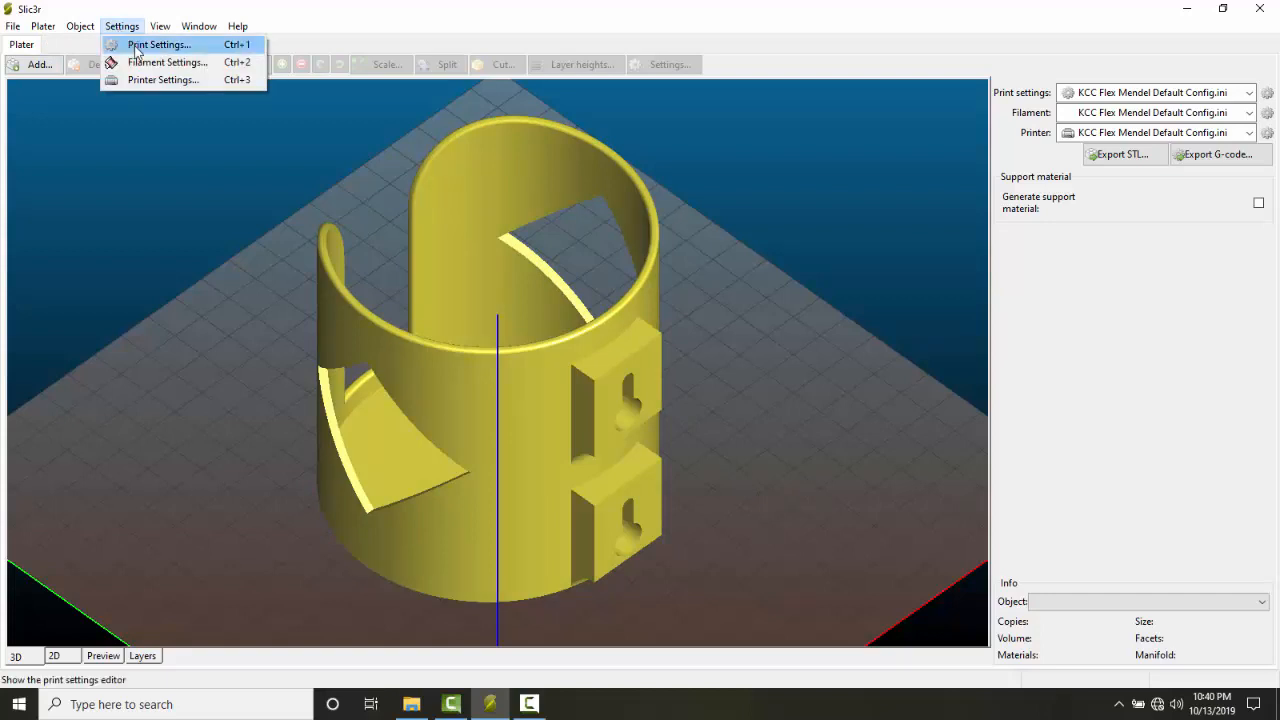
click(137, 45)
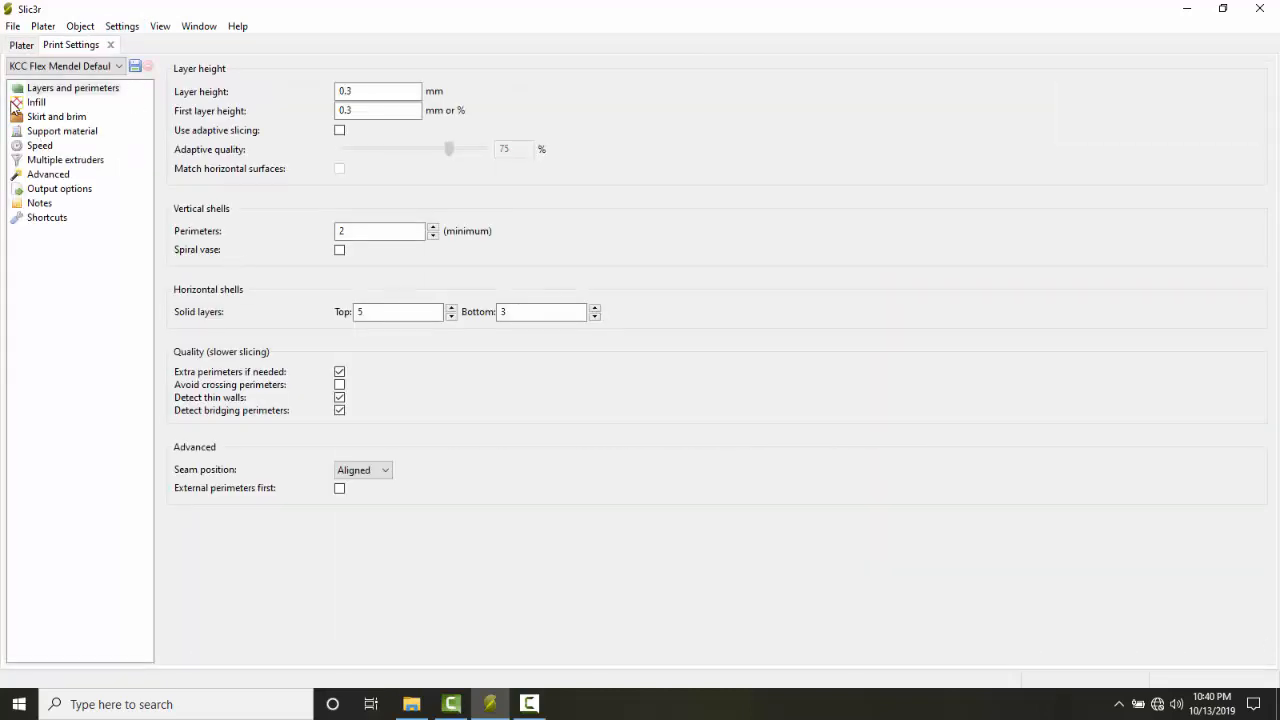
click(60, 90)
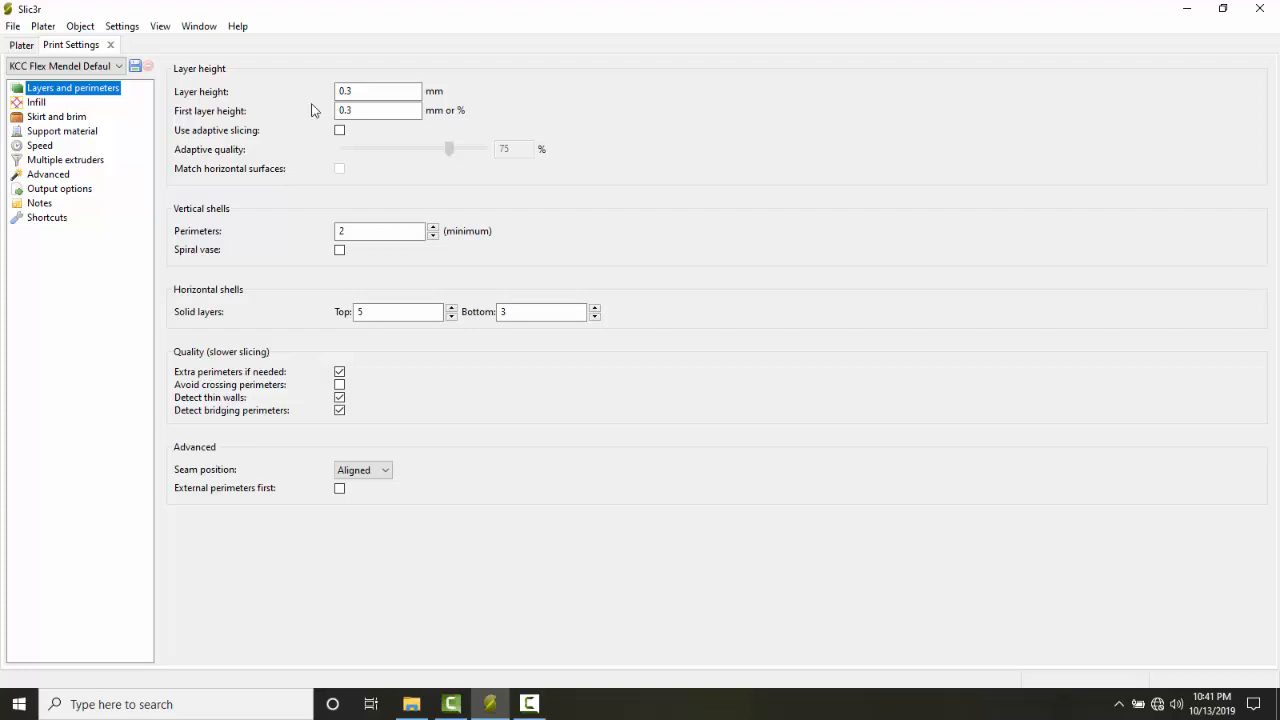
mouse_move(378, 91)
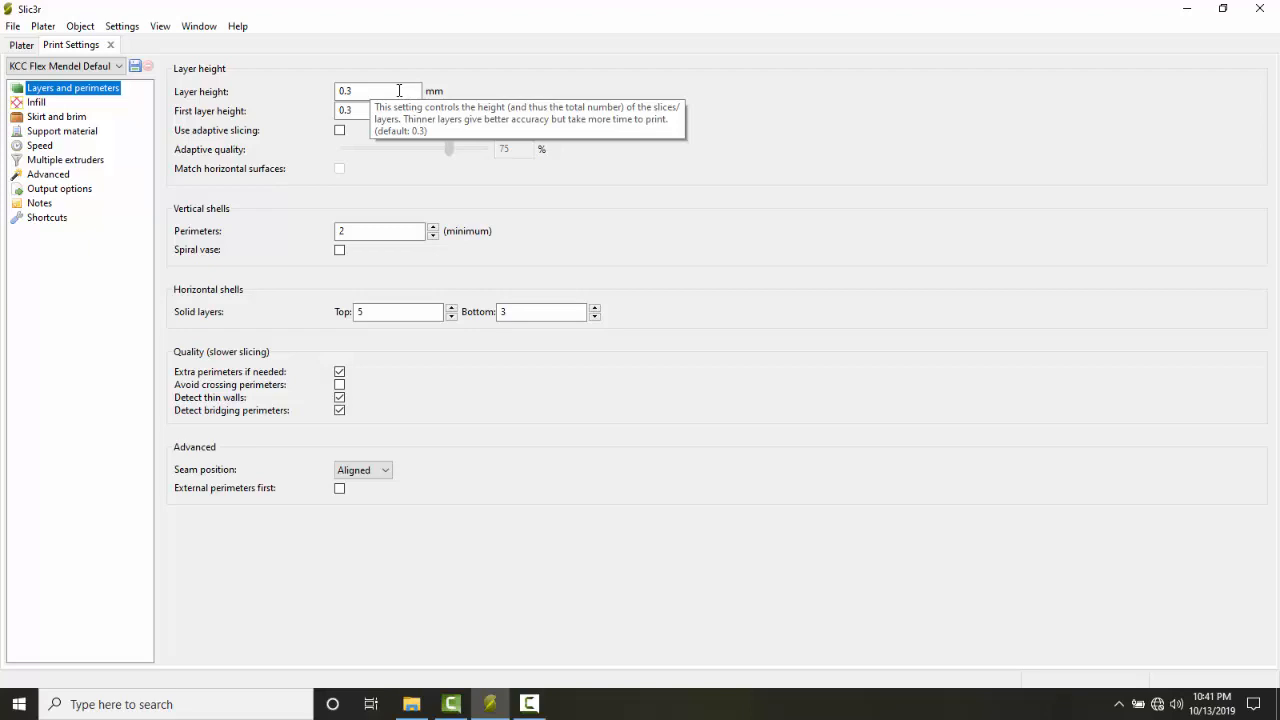
click(364, 91)
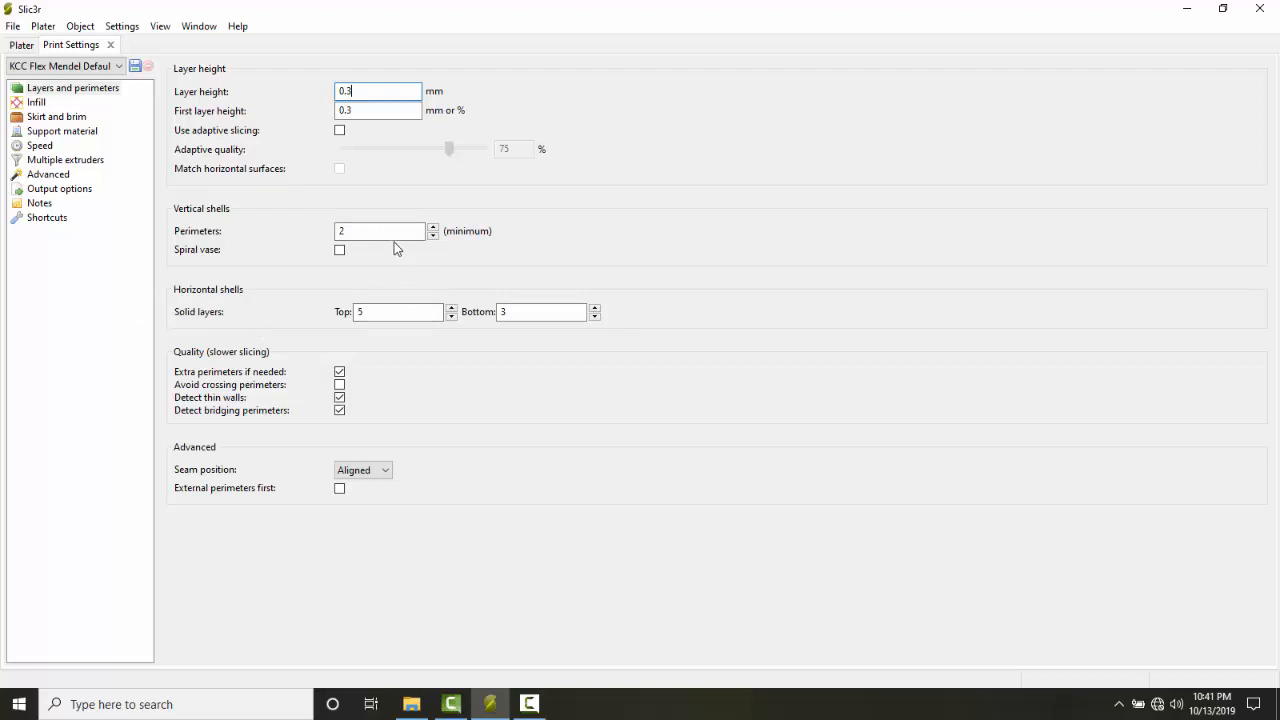
click(367, 230)
- Change the infill fill density from 5% to 15%
click(36, 104)
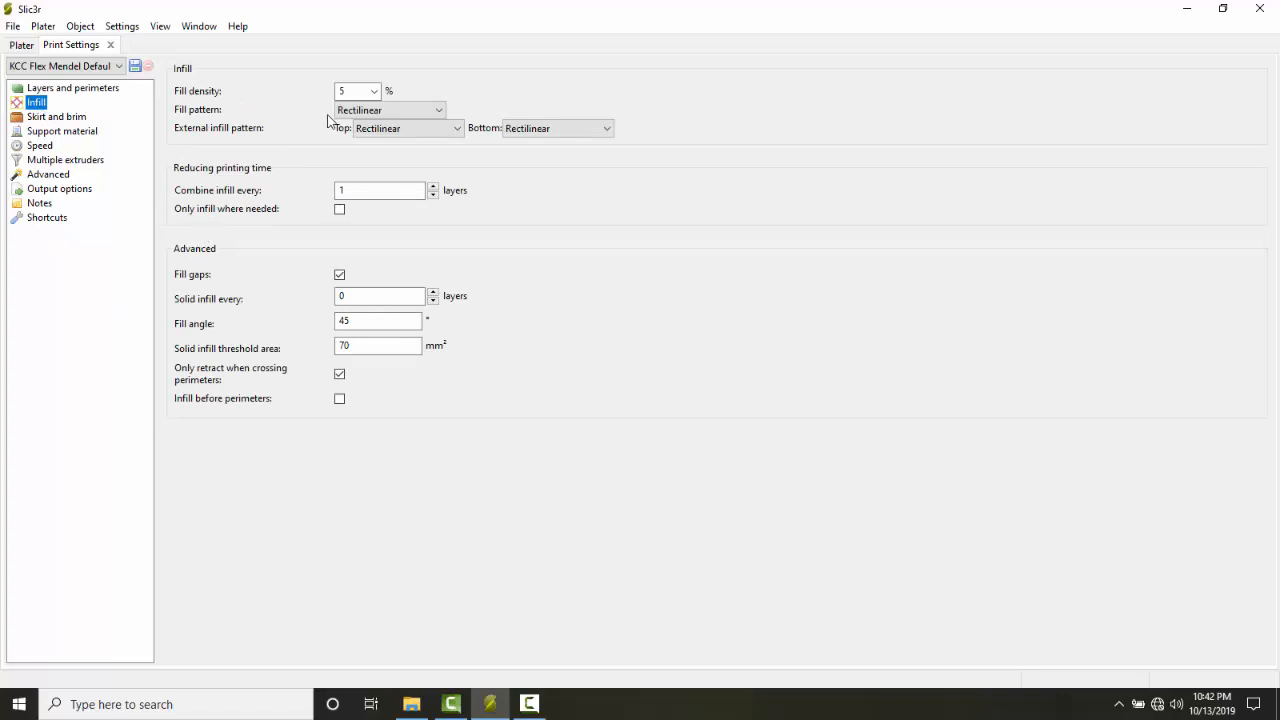
double_click(357, 91)
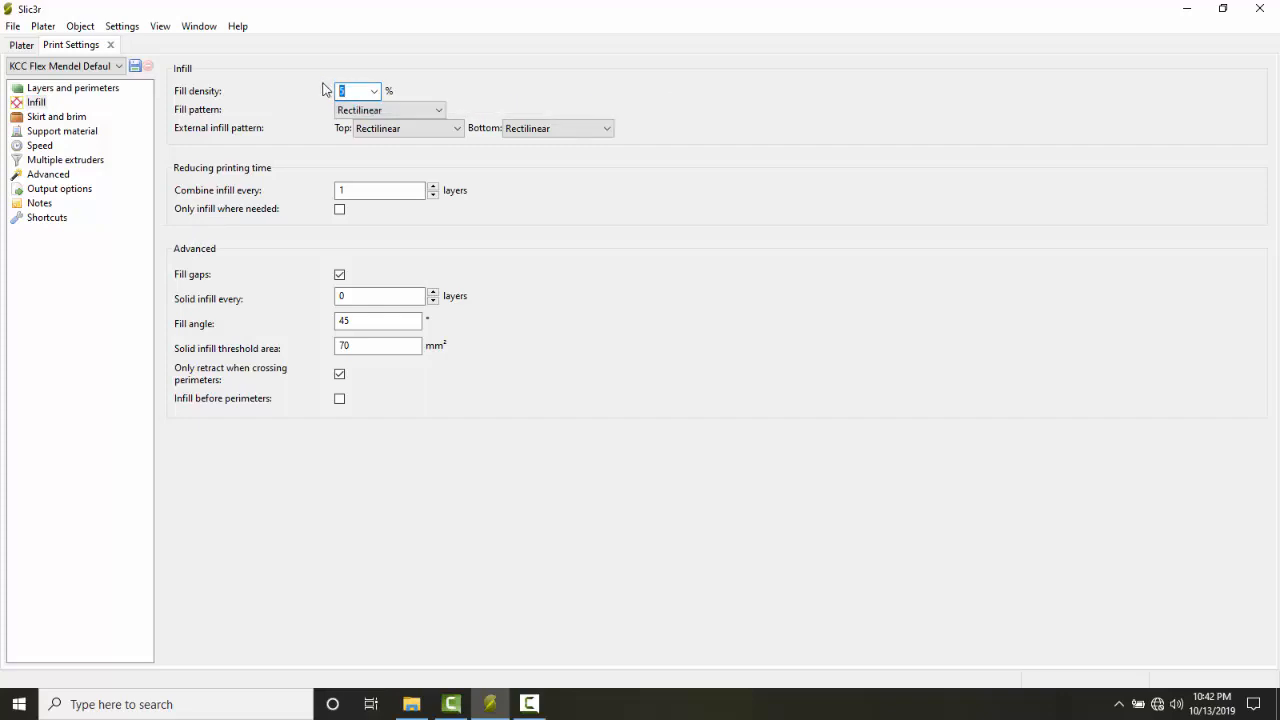
text(15)
click(366, 90)
- Inspect the perimeter (35 mm/s) and infill speed values, leaving them unchanged
click(42, 146)
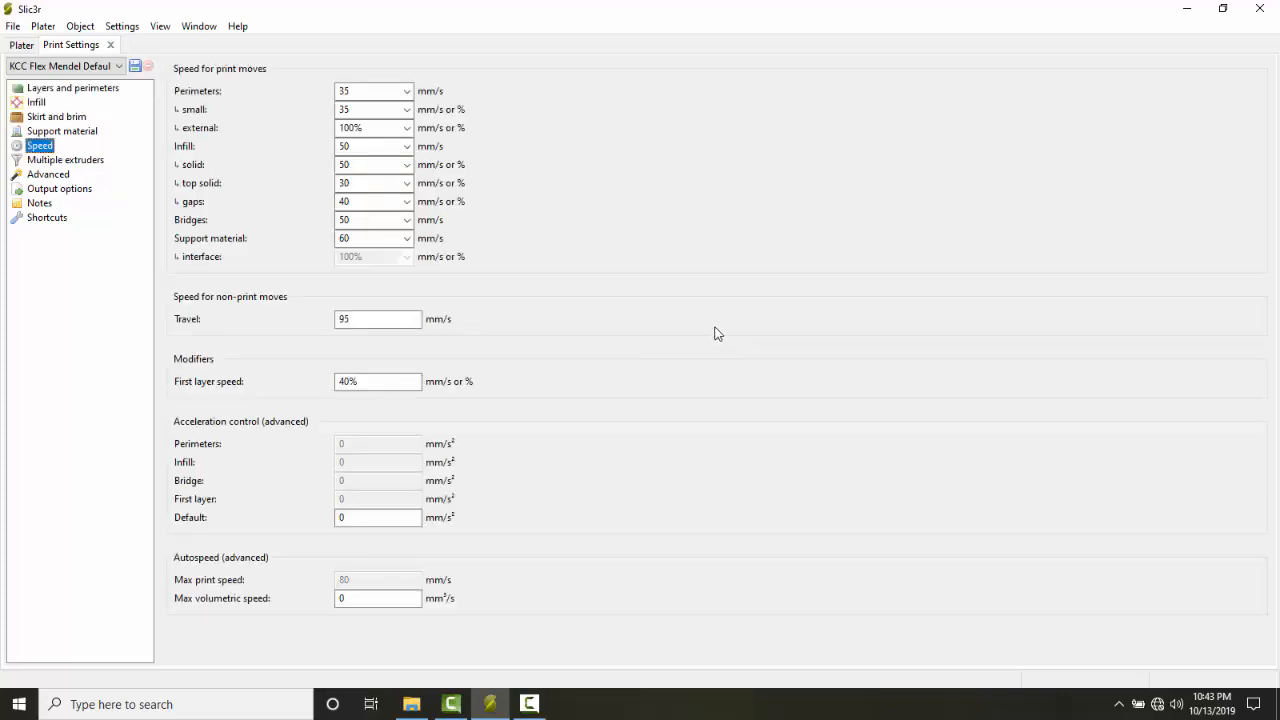
double_click(378, 94)
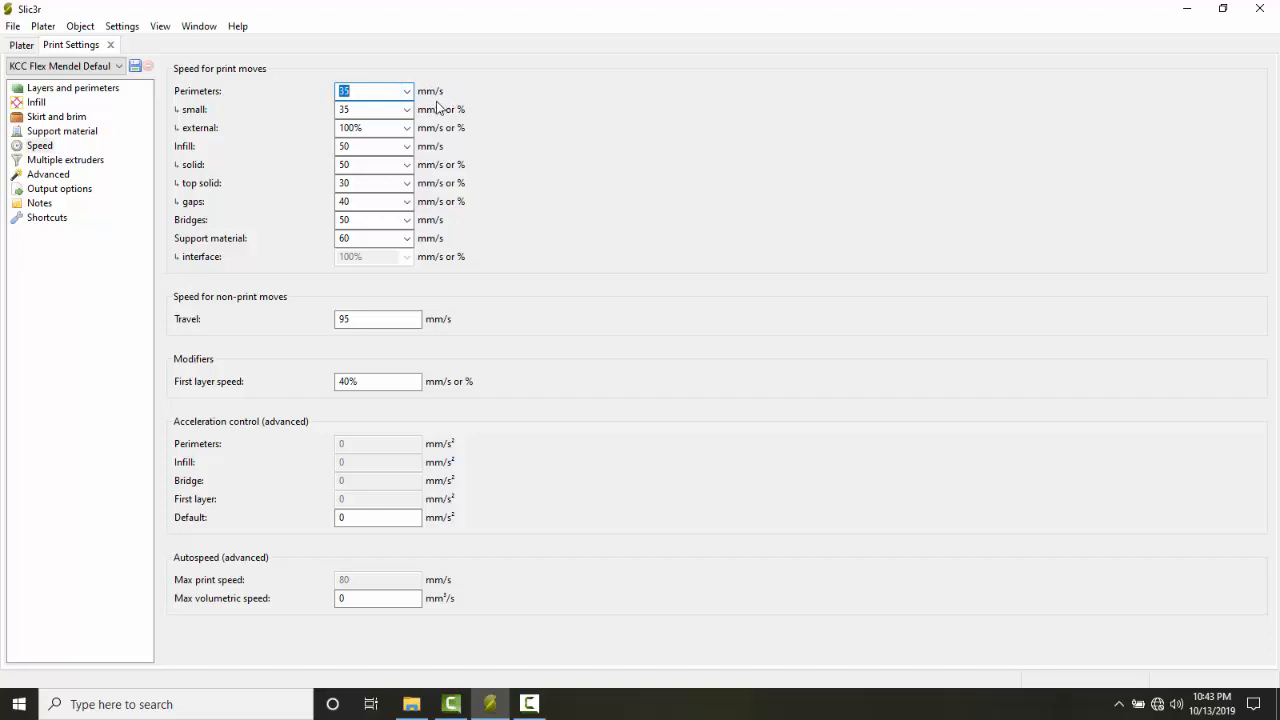
double_click(373, 148)
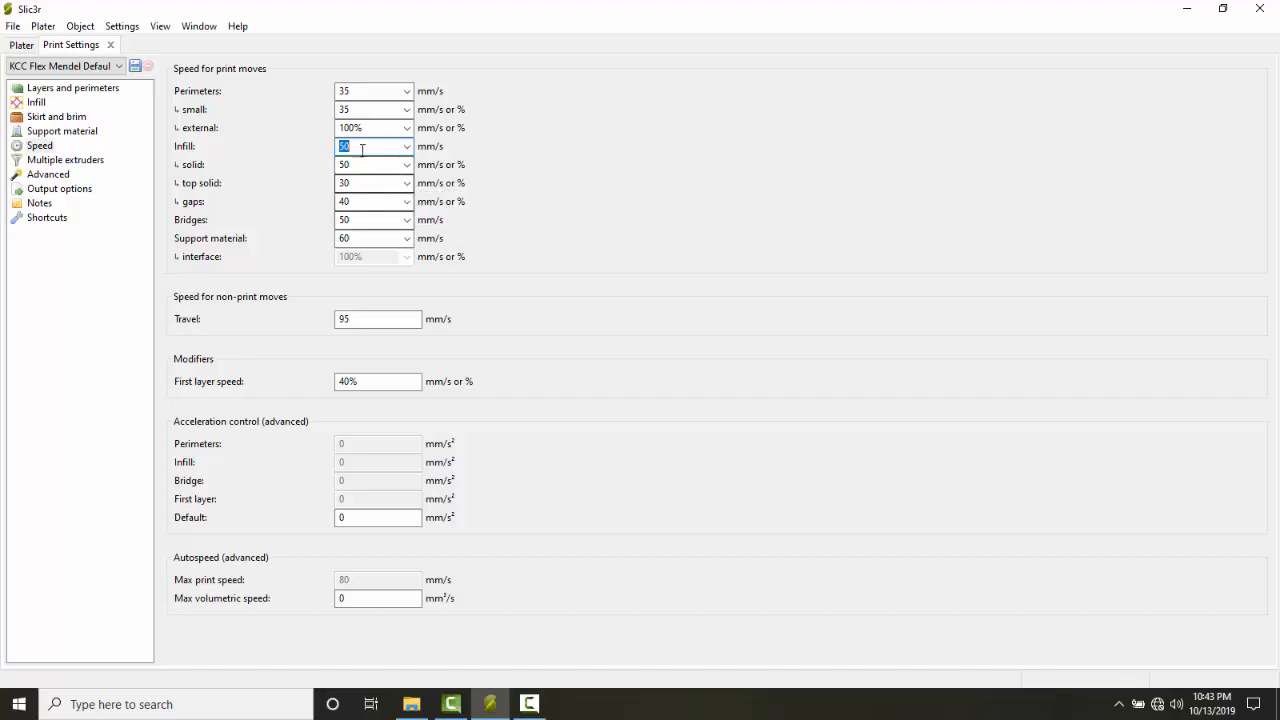
click(388, 148)
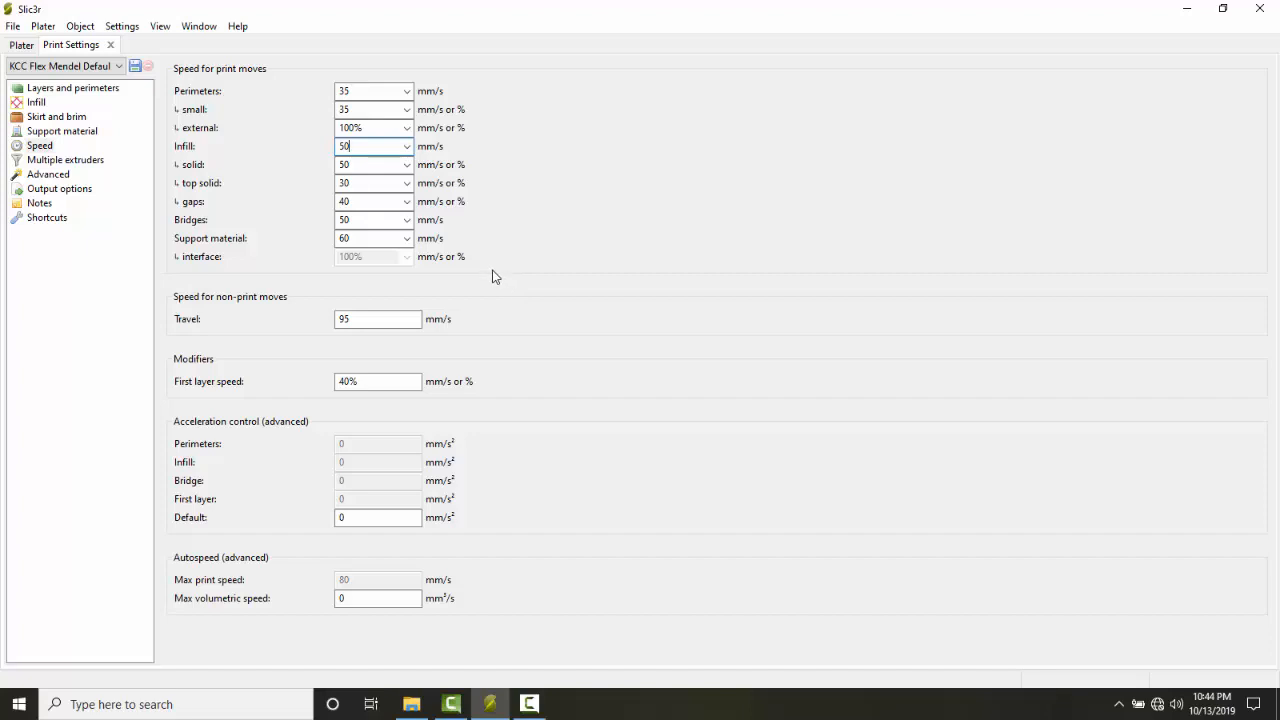
- Change the skirt's distance from object from 10 mm to 20 mm
click(50, 117)
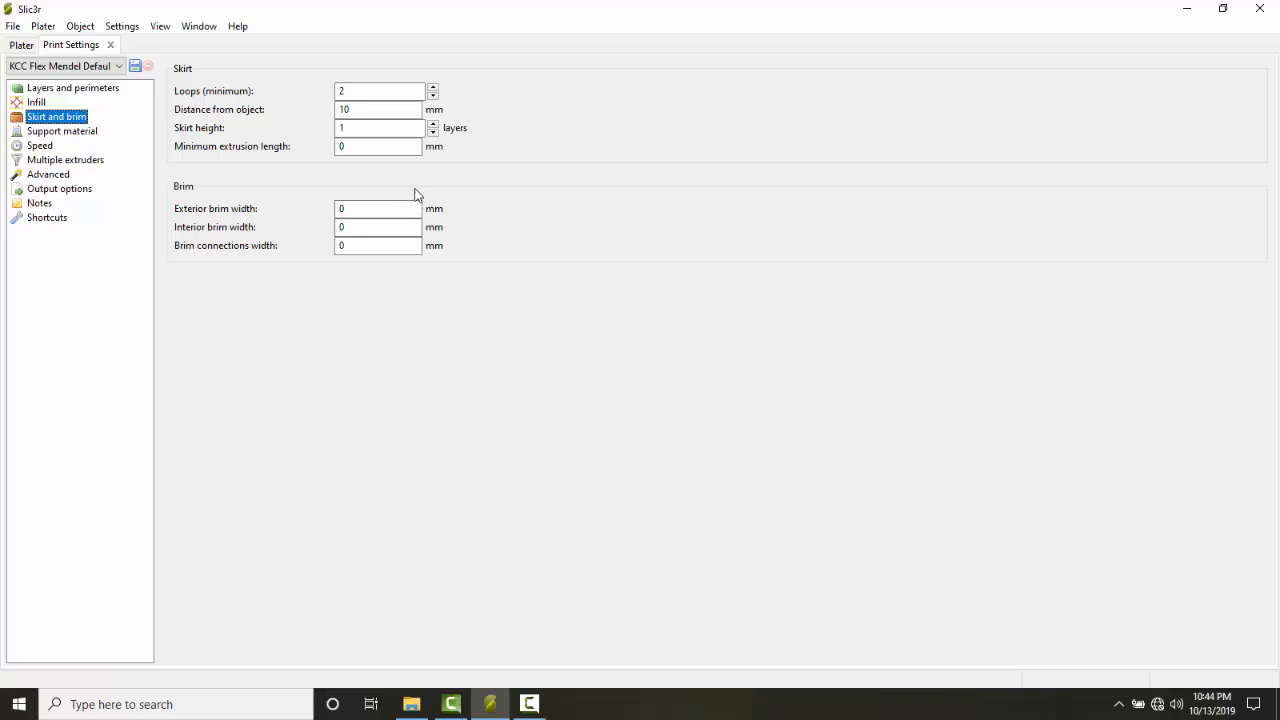
click(378, 110)
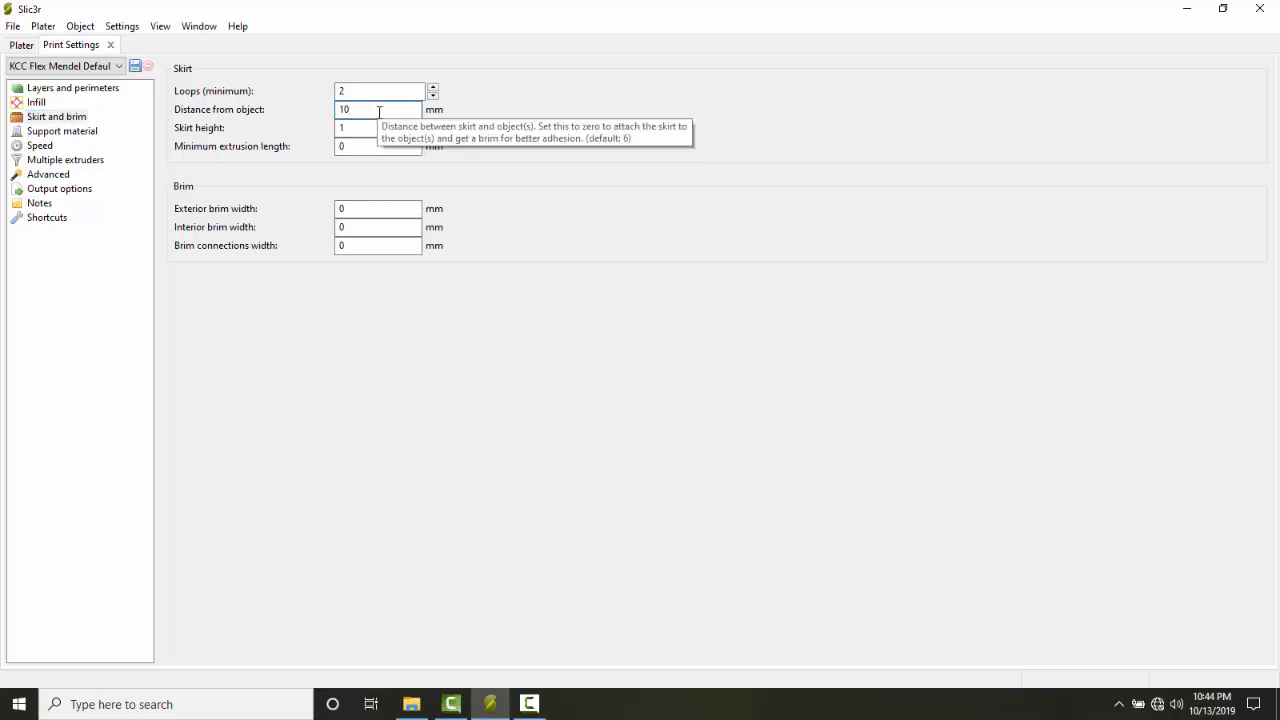
double_click(343, 109)
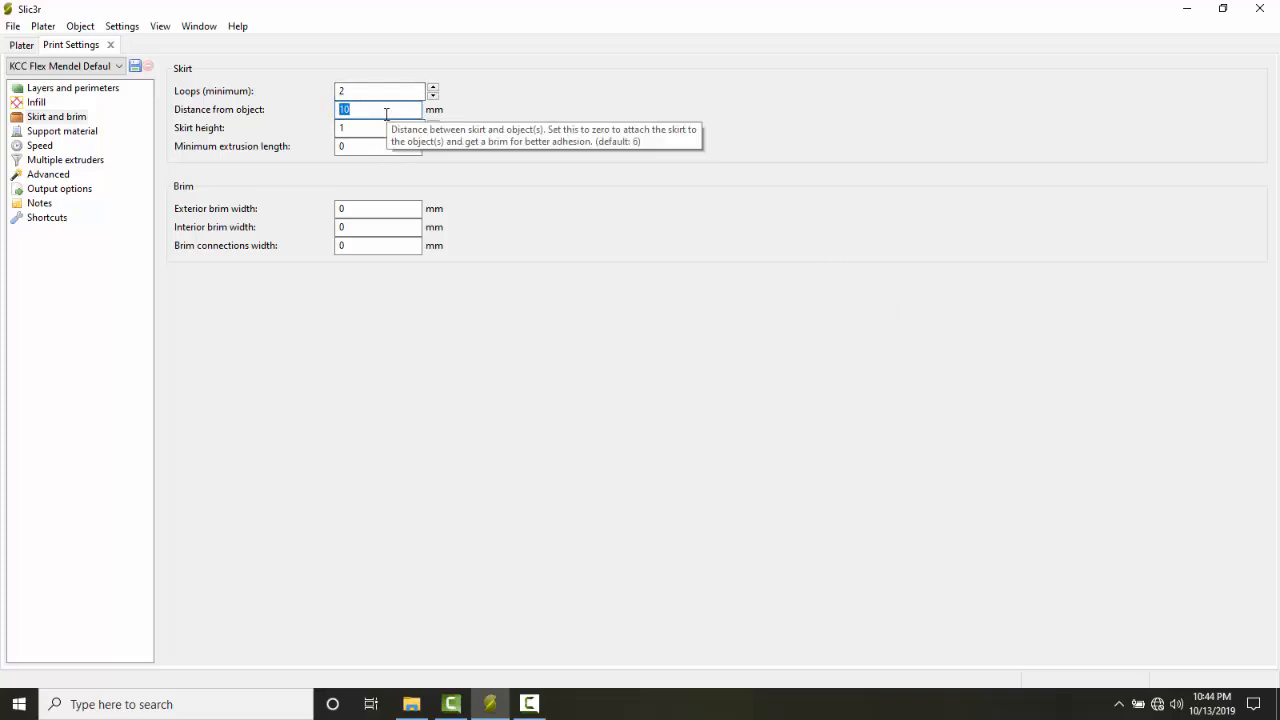
text(20)
click(363, 128)
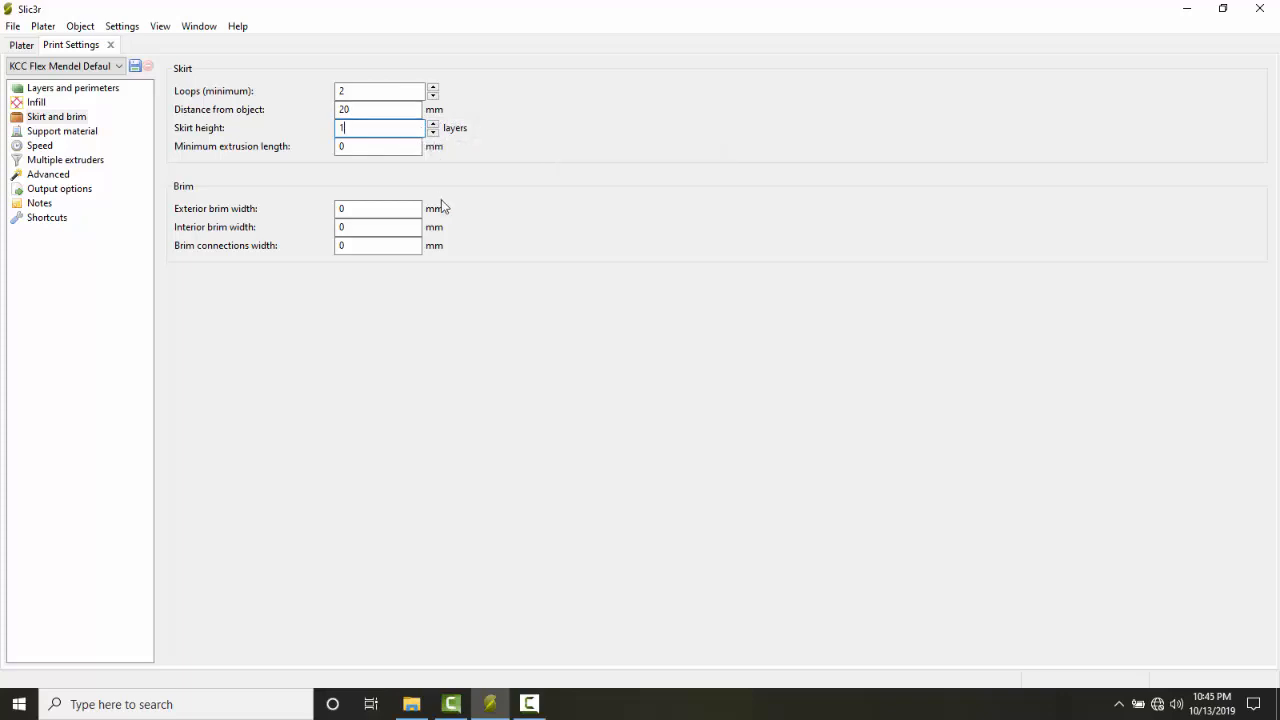
click(375, 112)
- Set the first layer speed to 20% and return to the plater view of the model
click(38, 148)
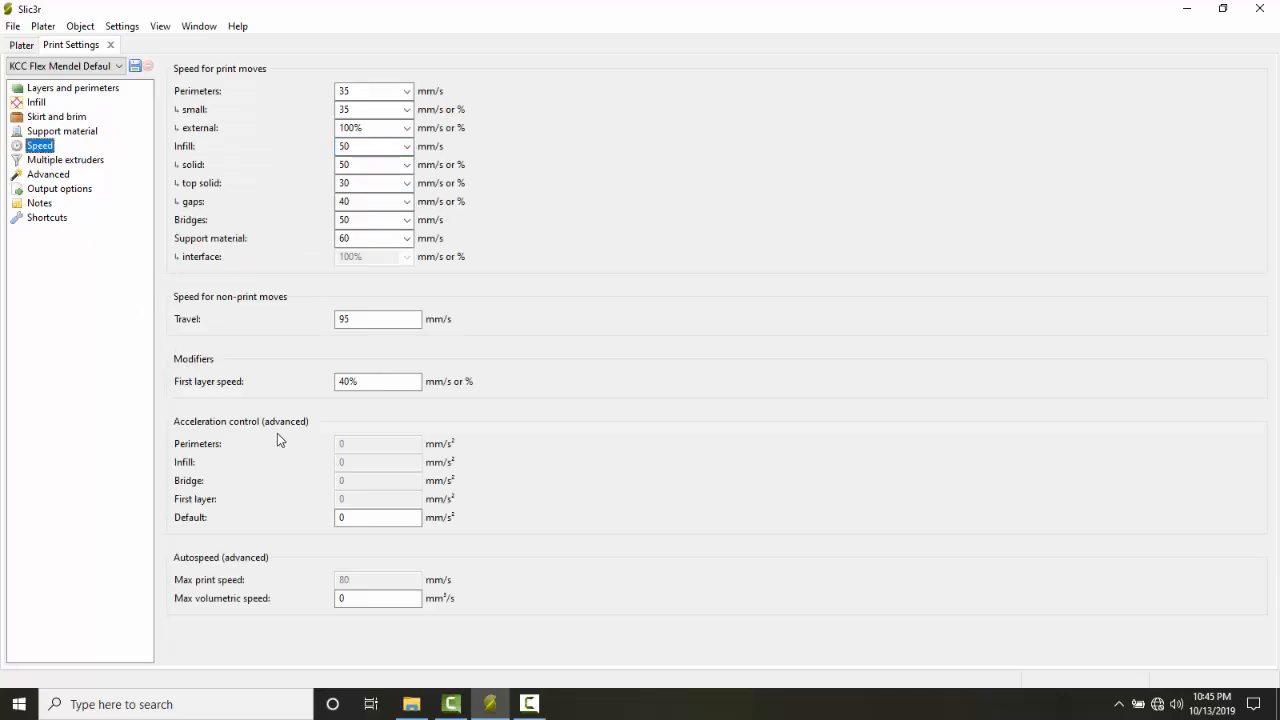
double_click(346, 381)
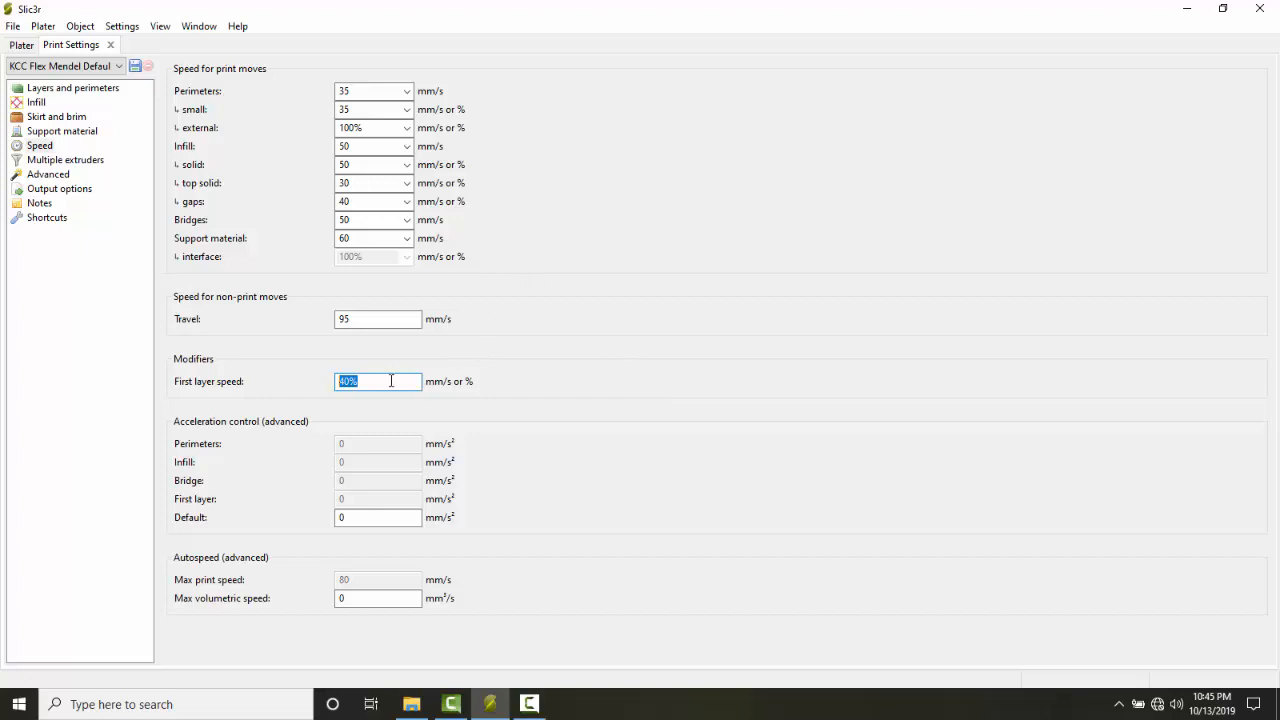
click(388, 383)
double_click(388, 383)
text(20)
text(%)
click(20, 46)
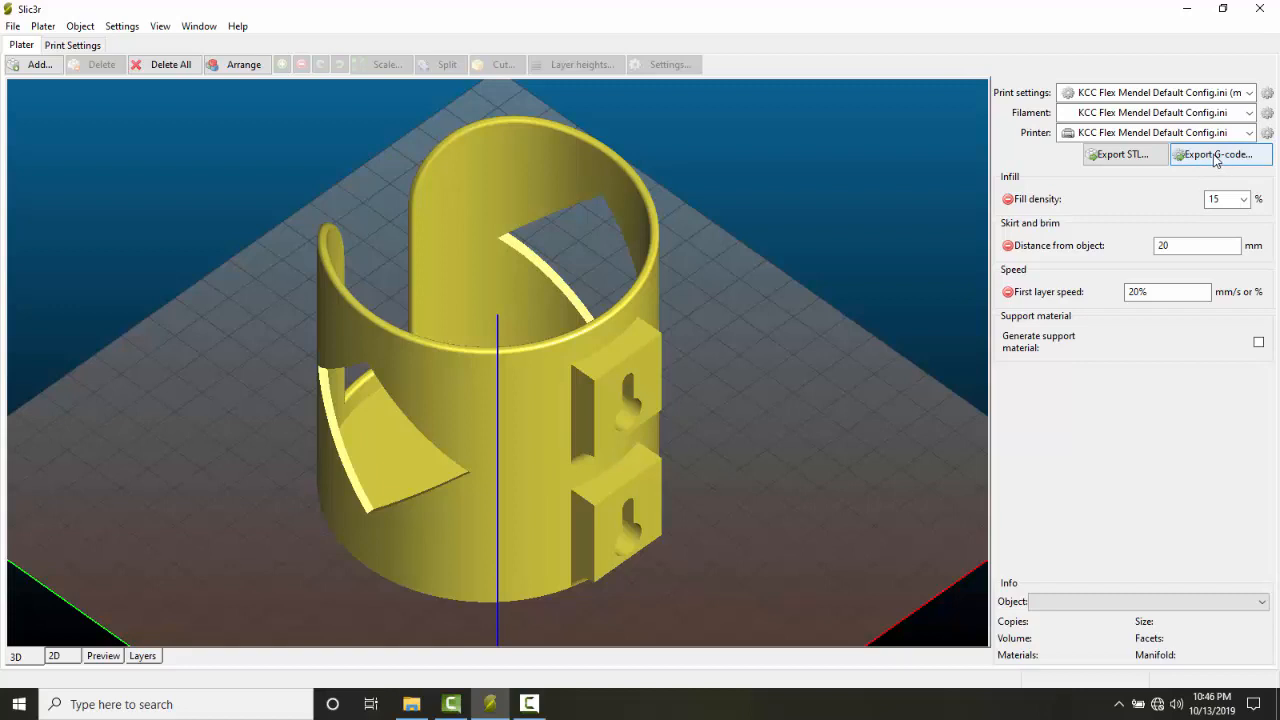
- Export the G-code as Cuphold.gcode, replacing the long default file name
click(1215, 160)
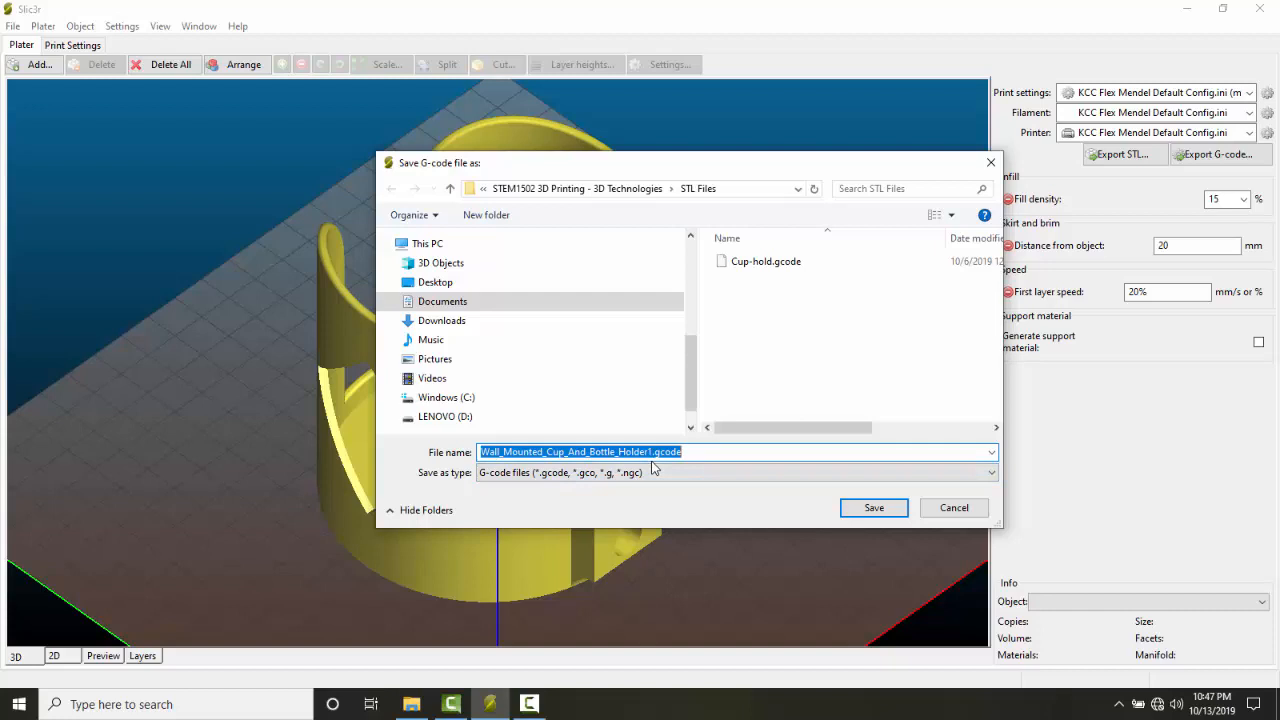
click(653, 452)
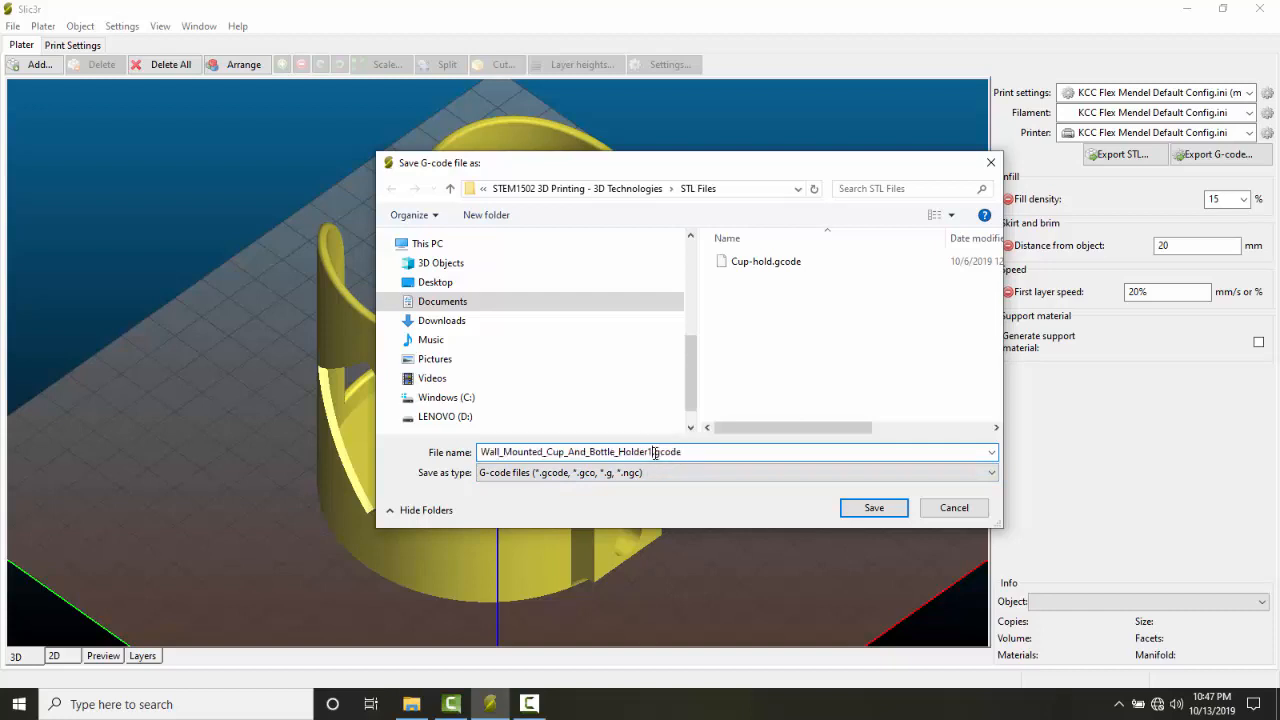
drag(653, 452, 471, 455)
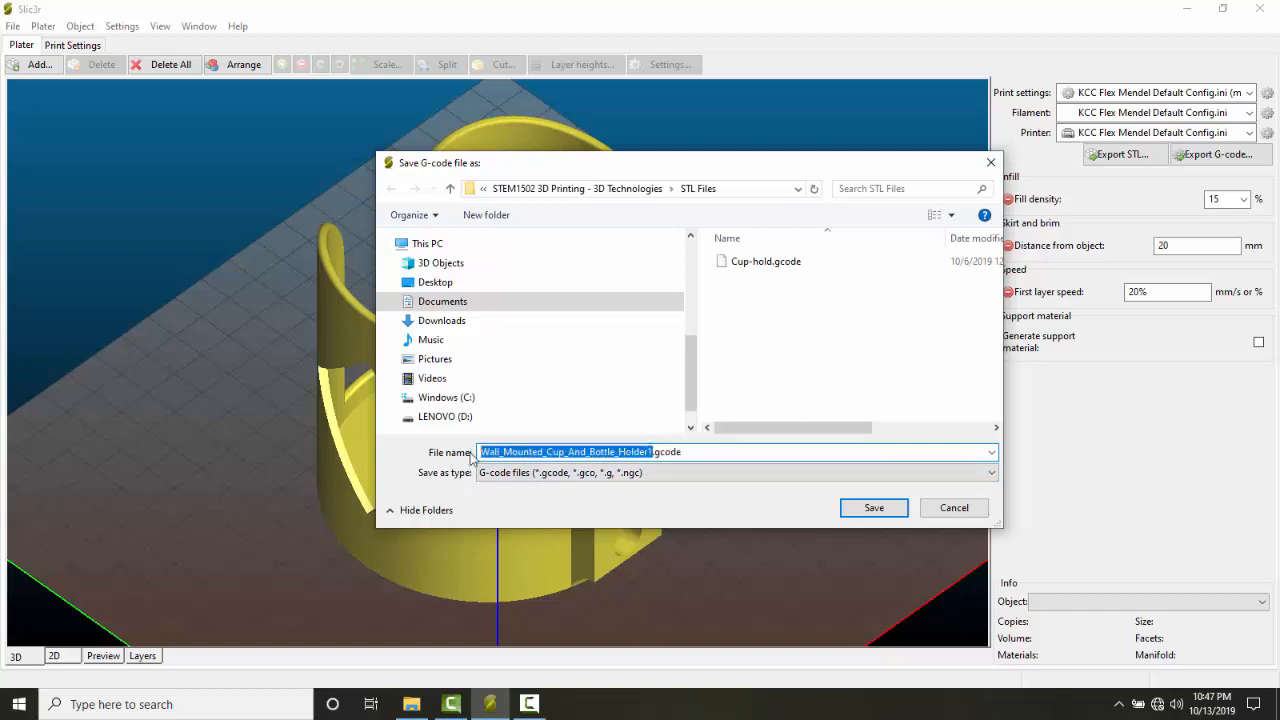
text(Cu)
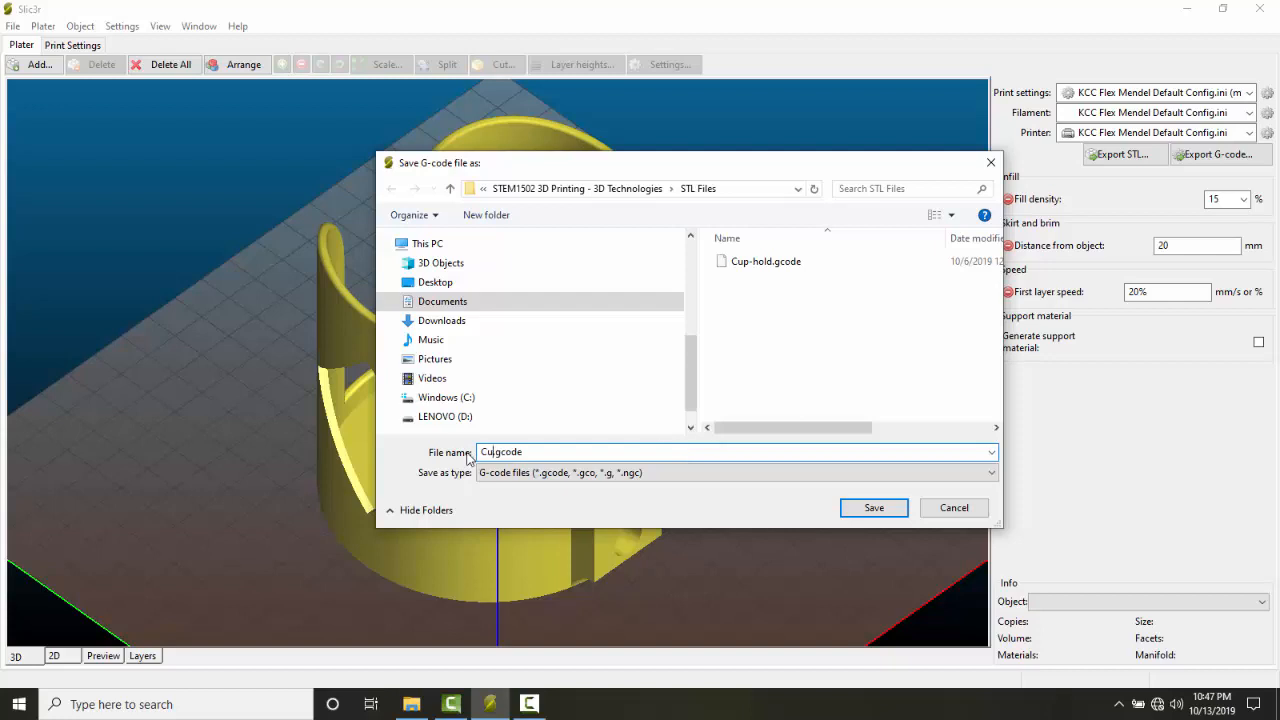
text(phold)
click(874, 508)
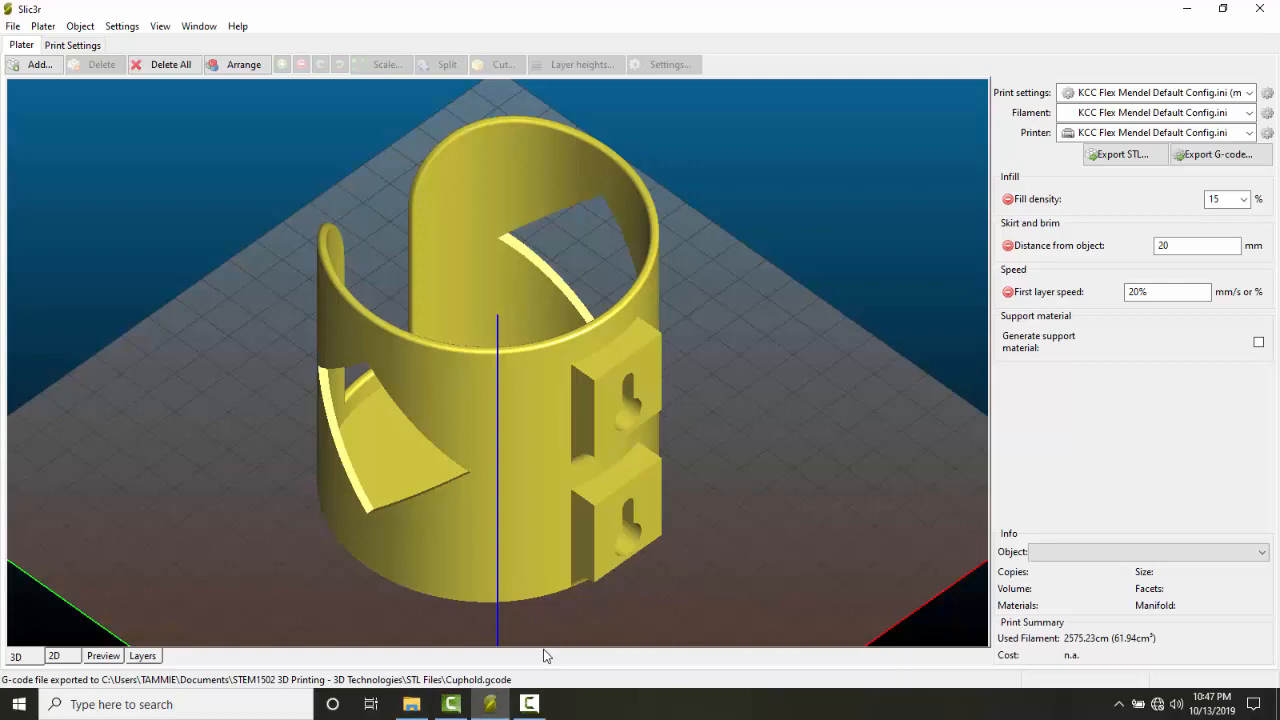
click(411, 704)
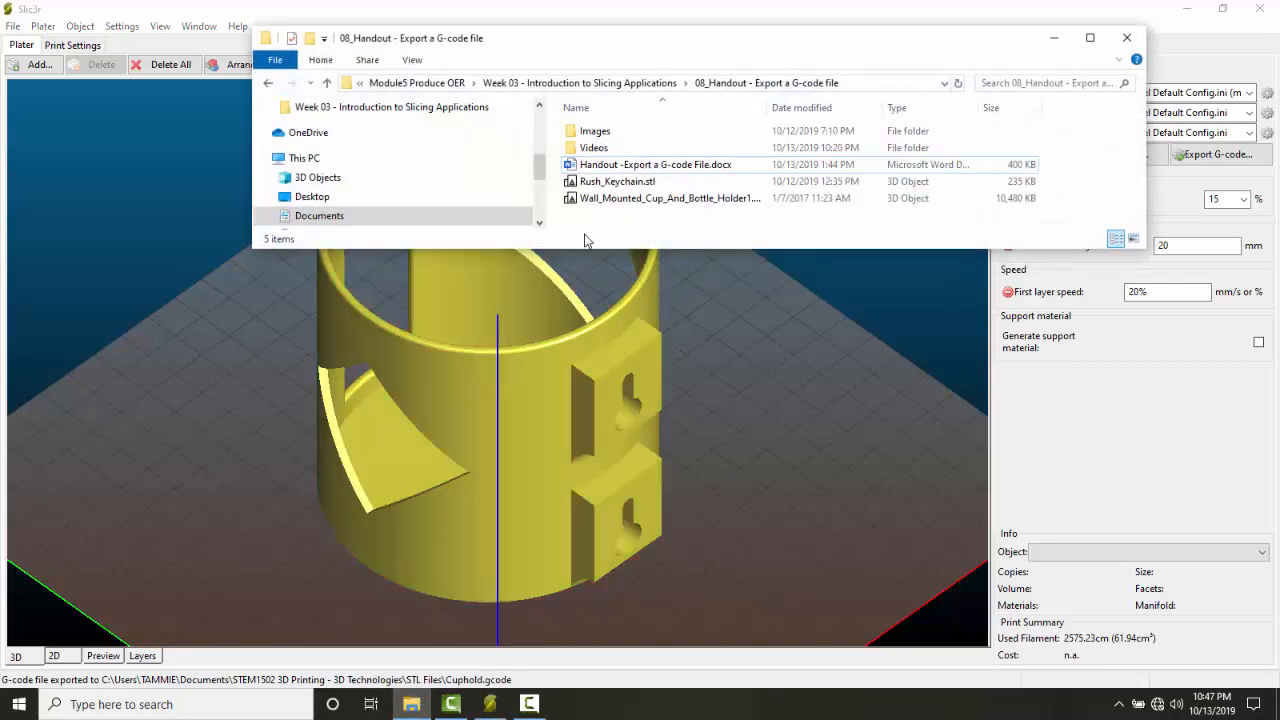
click(591, 85)
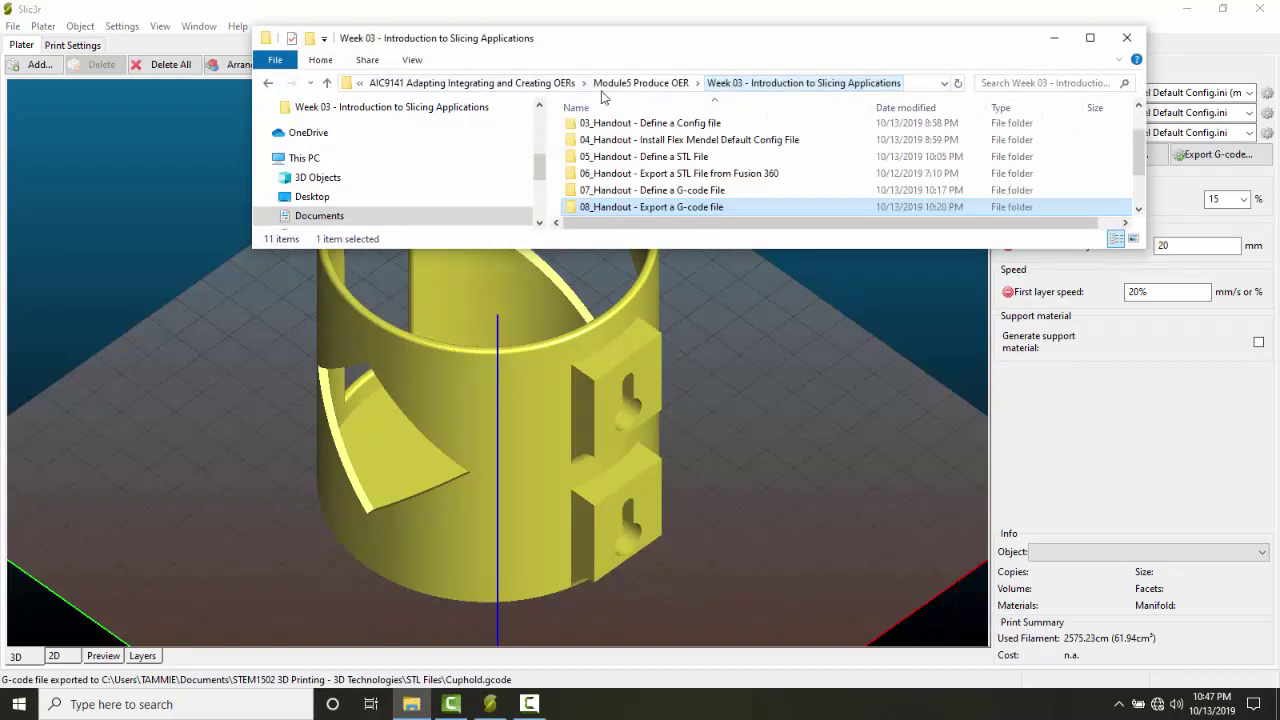
double_click(690, 208)
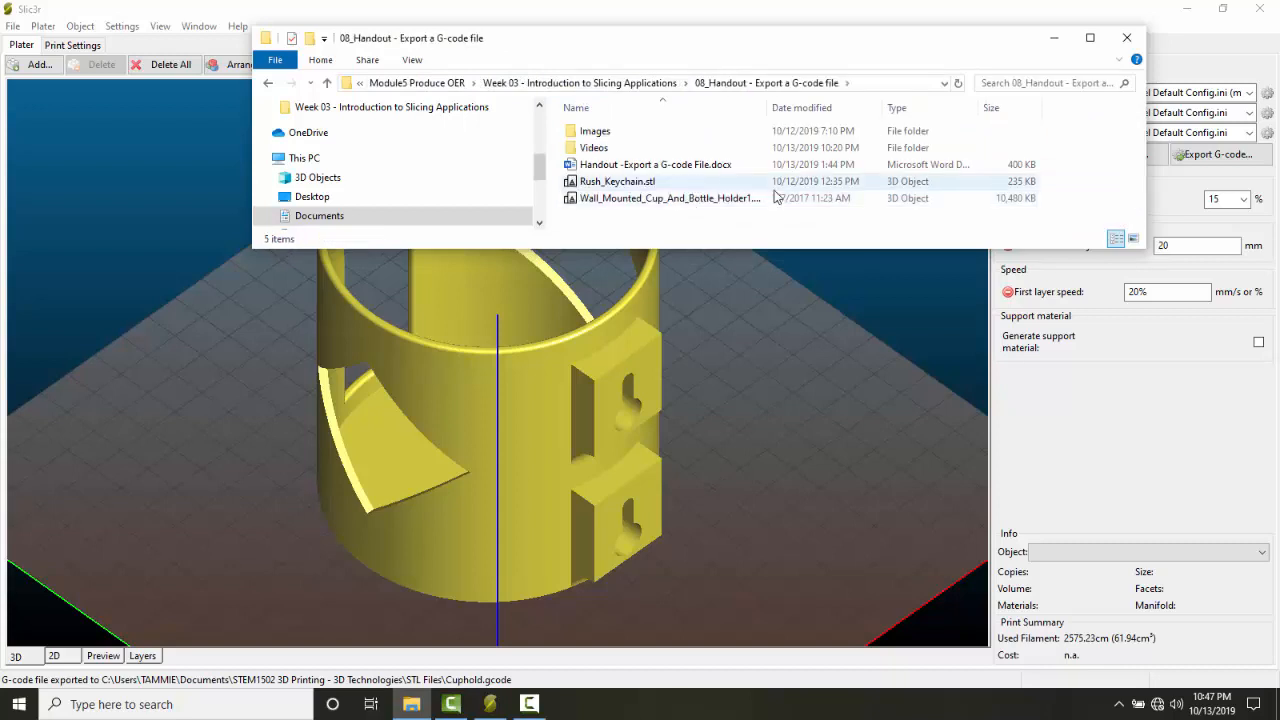
mouse_move(1100, 248)
mouse_down()
mouse_move(1101, 343)
mouse_move(1089, 338)
mouse_up()
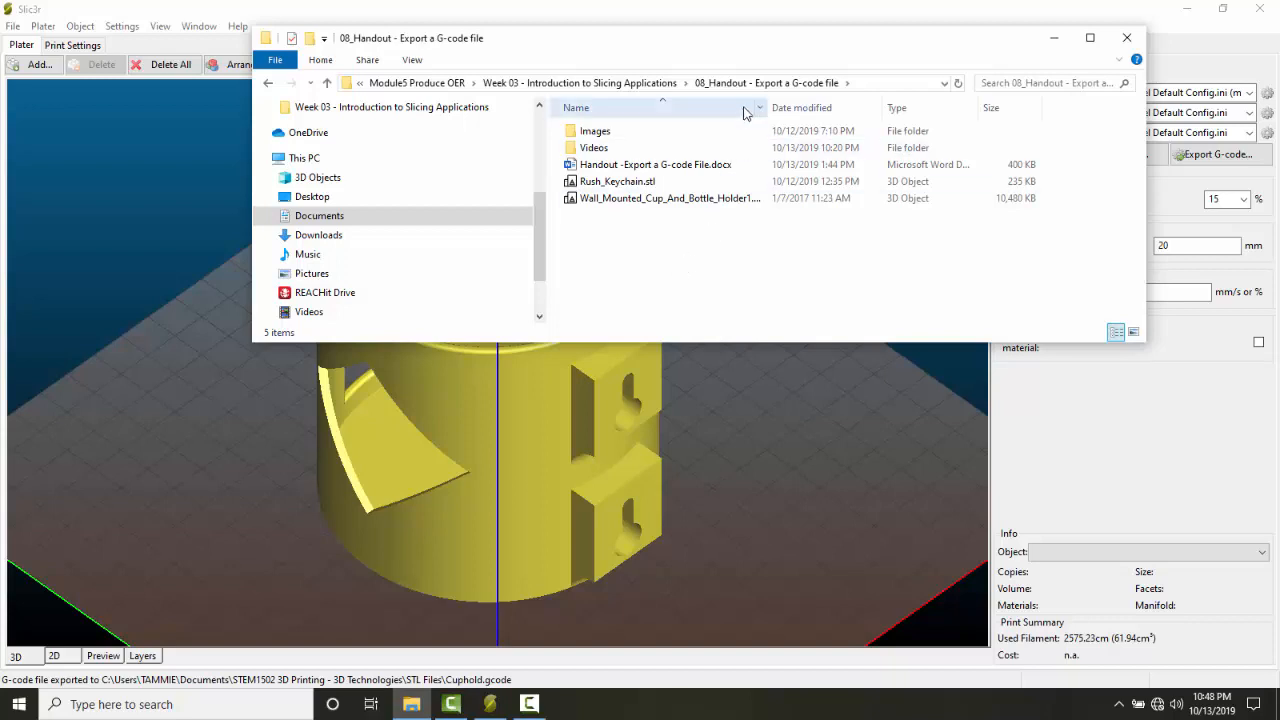
drag(767, 108, 806, 108)
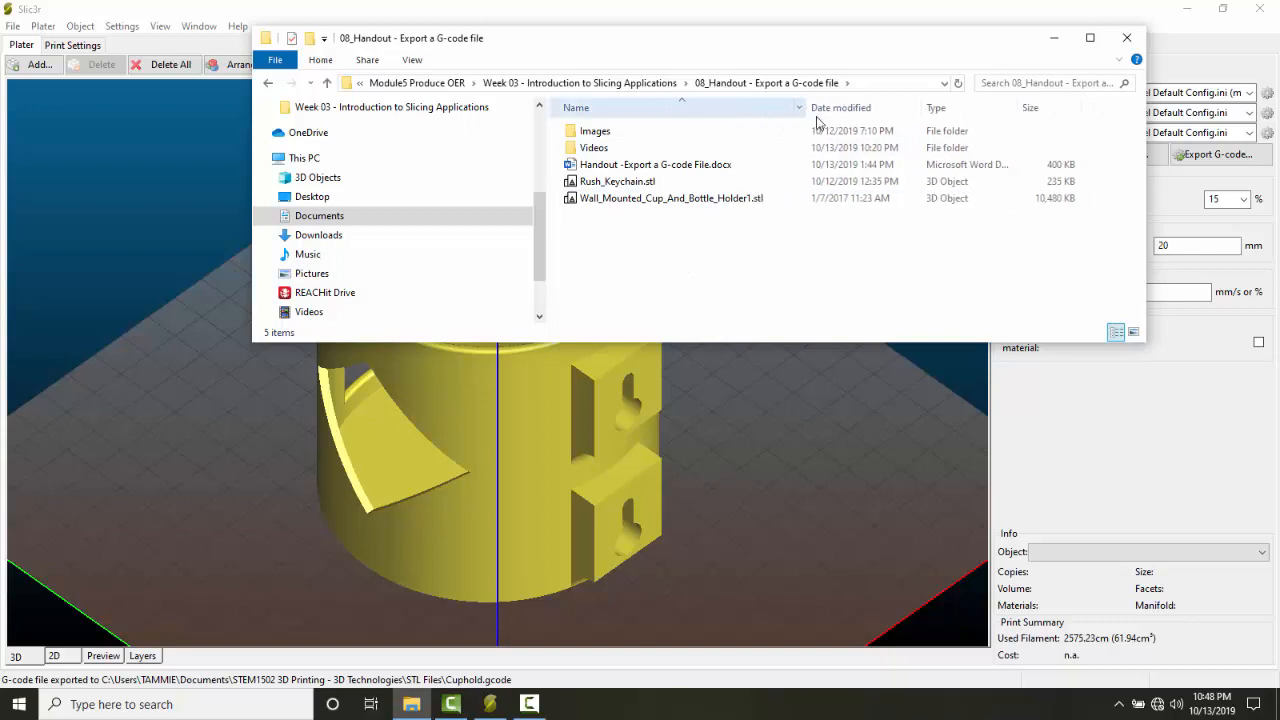
click(1054, 38)
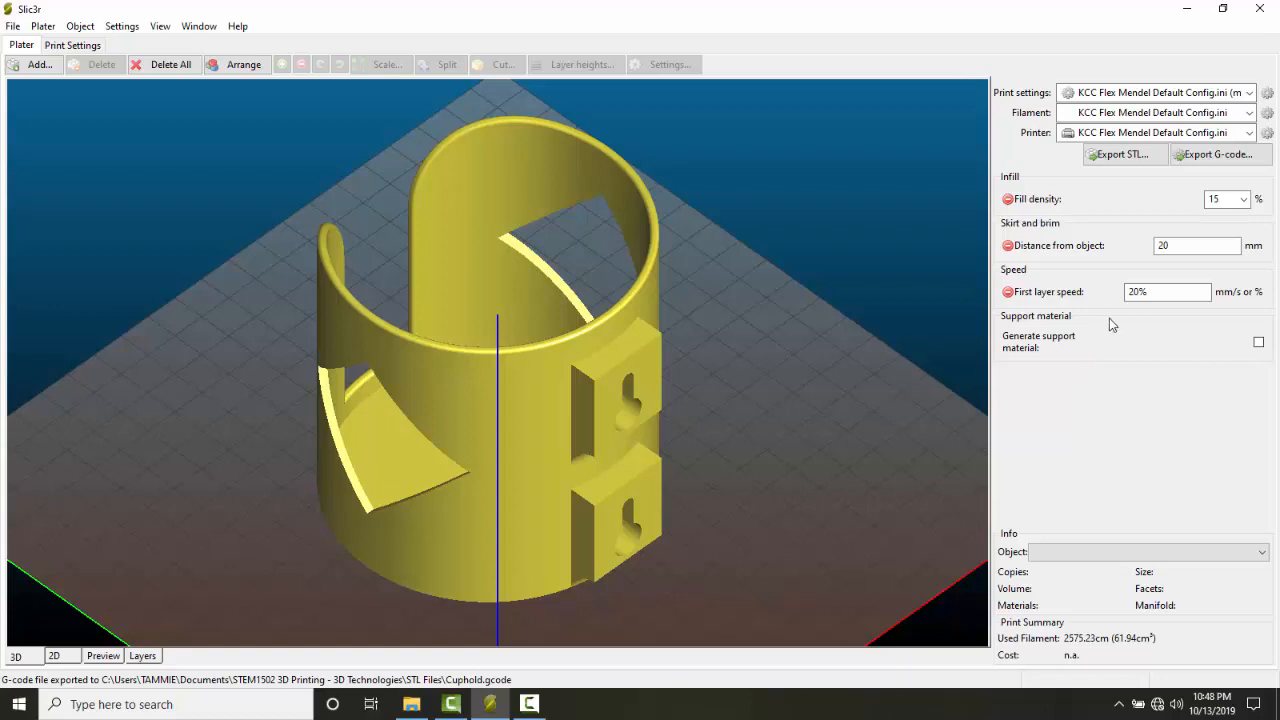
click(1123, 158)
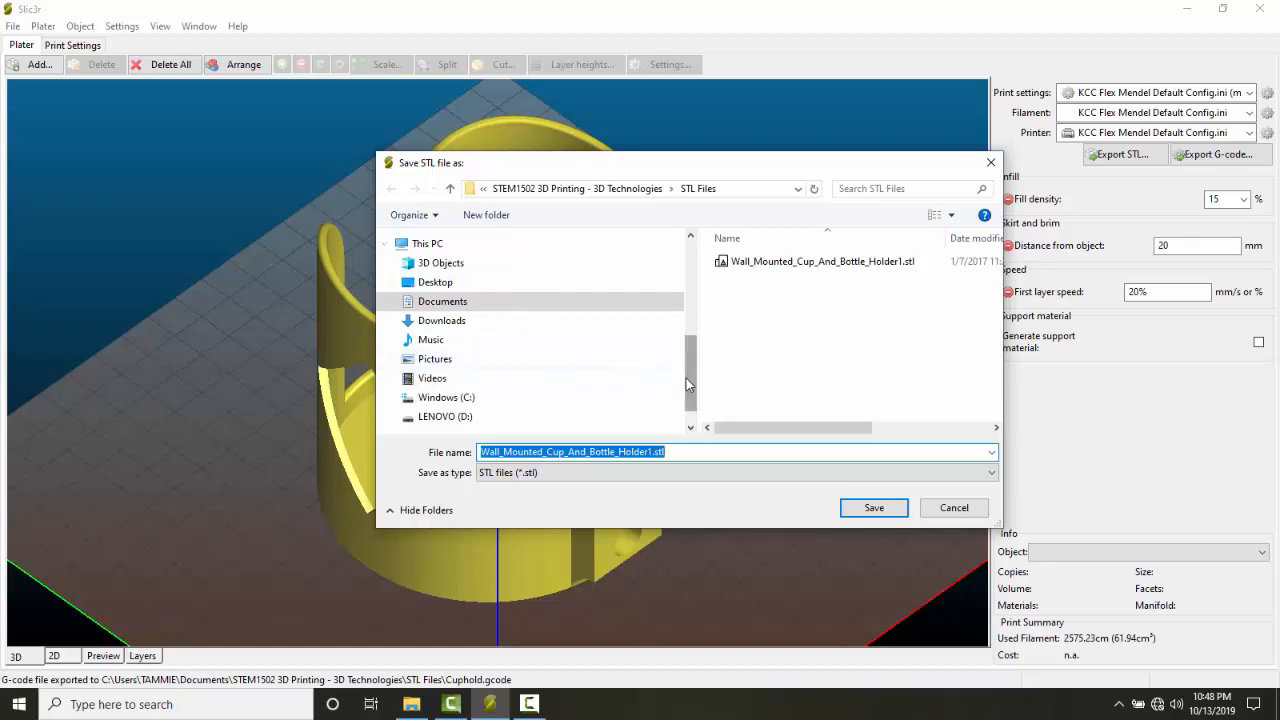
drag(686, 378, 676, 286)
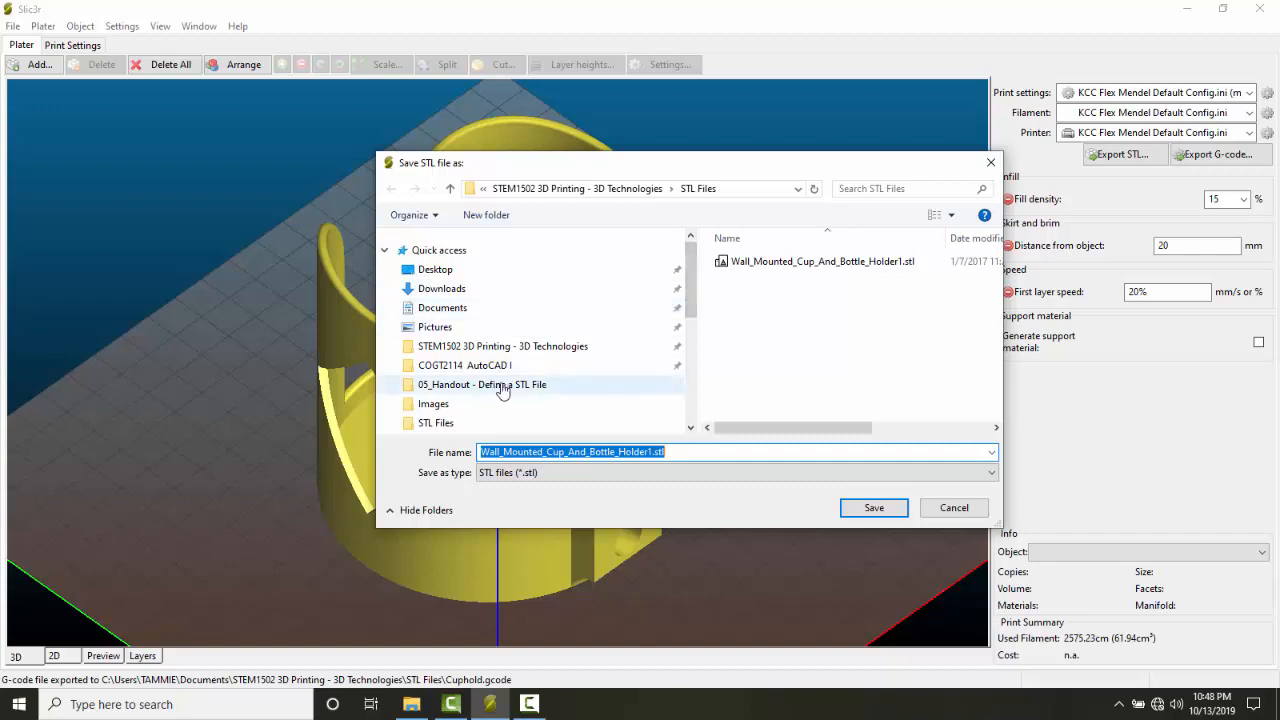
mouse_move(689, 280)
mouse_down()
mouse_move(708, 332)
mouse_move(688, 256)
mouse_up()
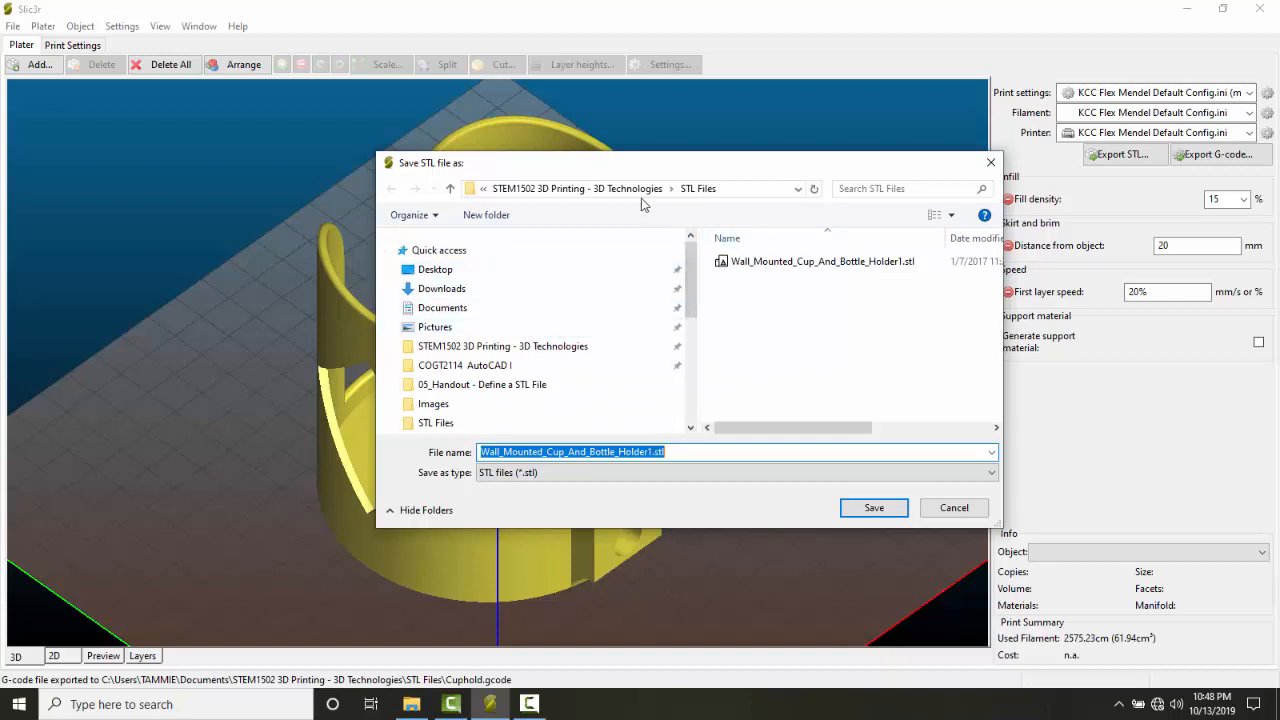
click(958, 508)
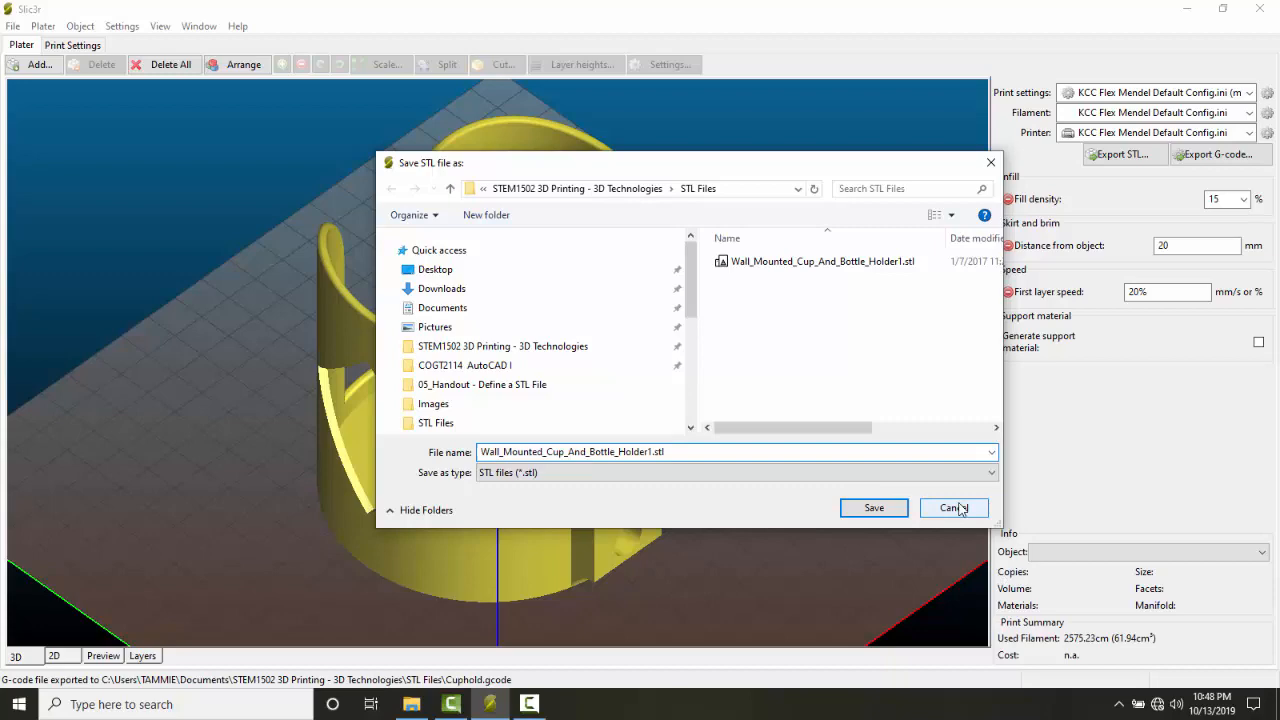
- Navigate File Explorer to Documents > STEM1502 3D Printing - 3D Technologies > STL Files
click(412, 704)
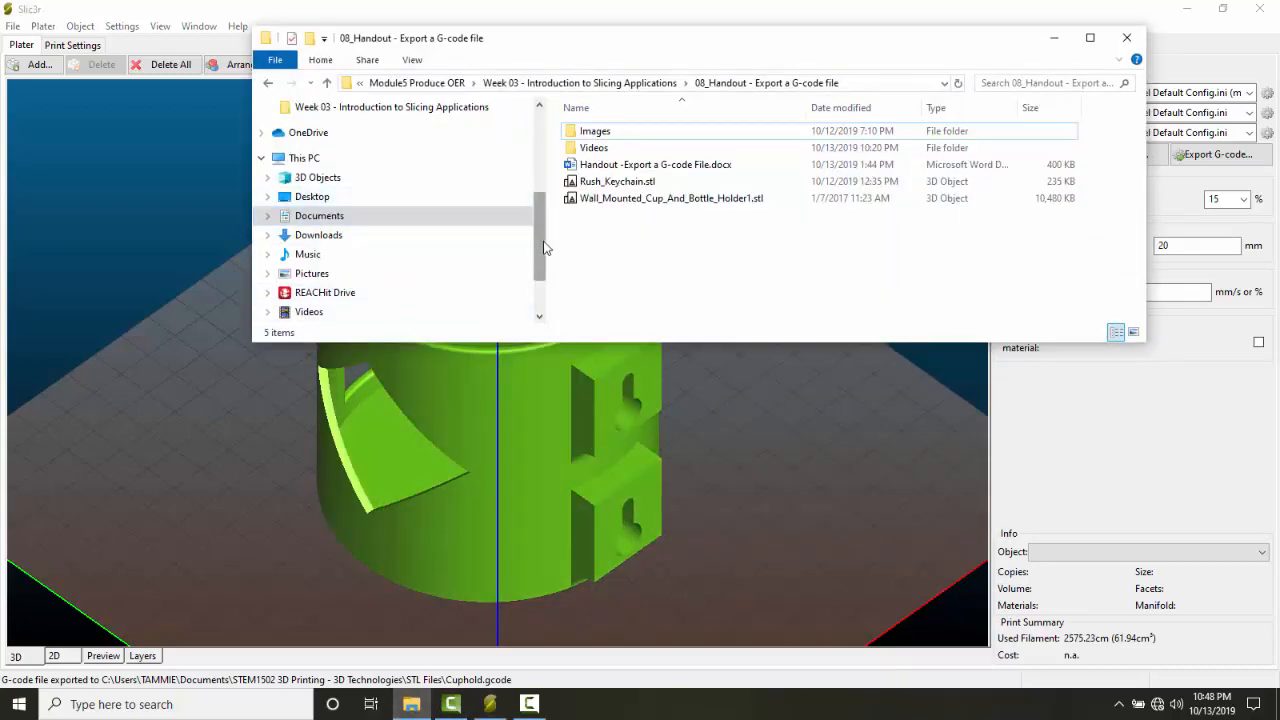
mouse_move(545, 248)
mouse_down()
mouse_move(527, 181)
mouse_move(534, 210)
mouse_up()
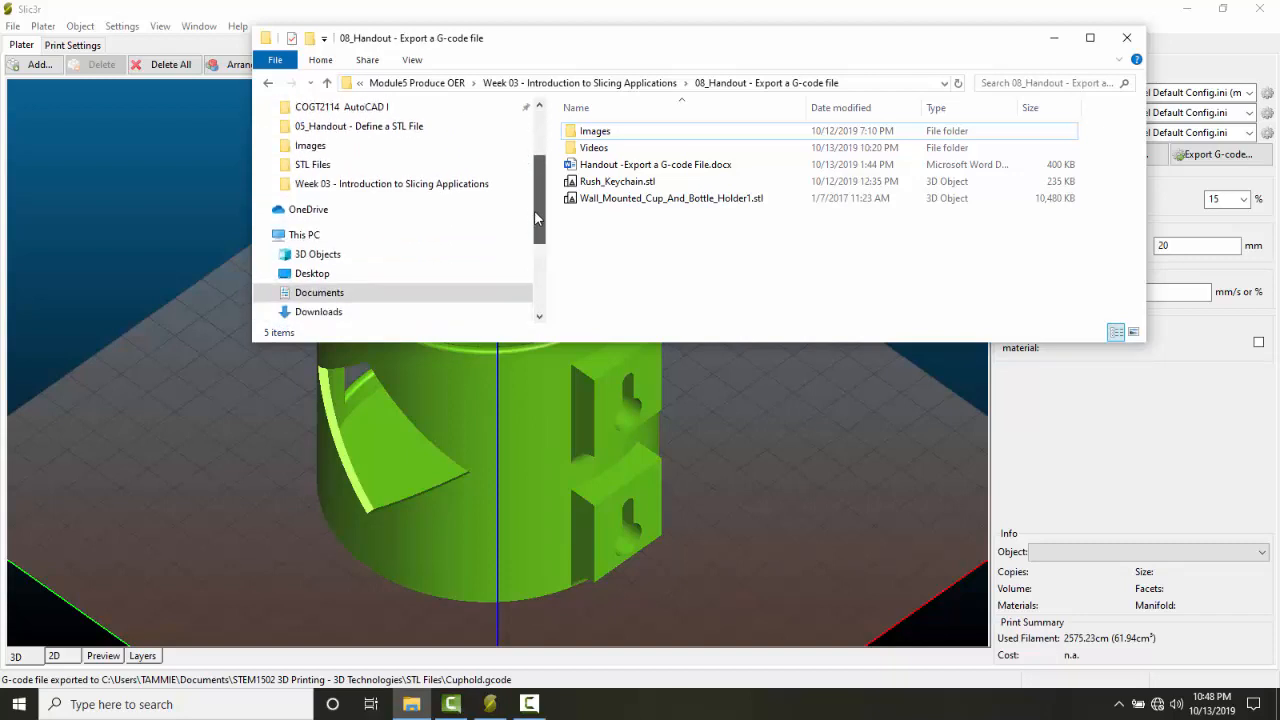
drag(534, 218, 538, 264)
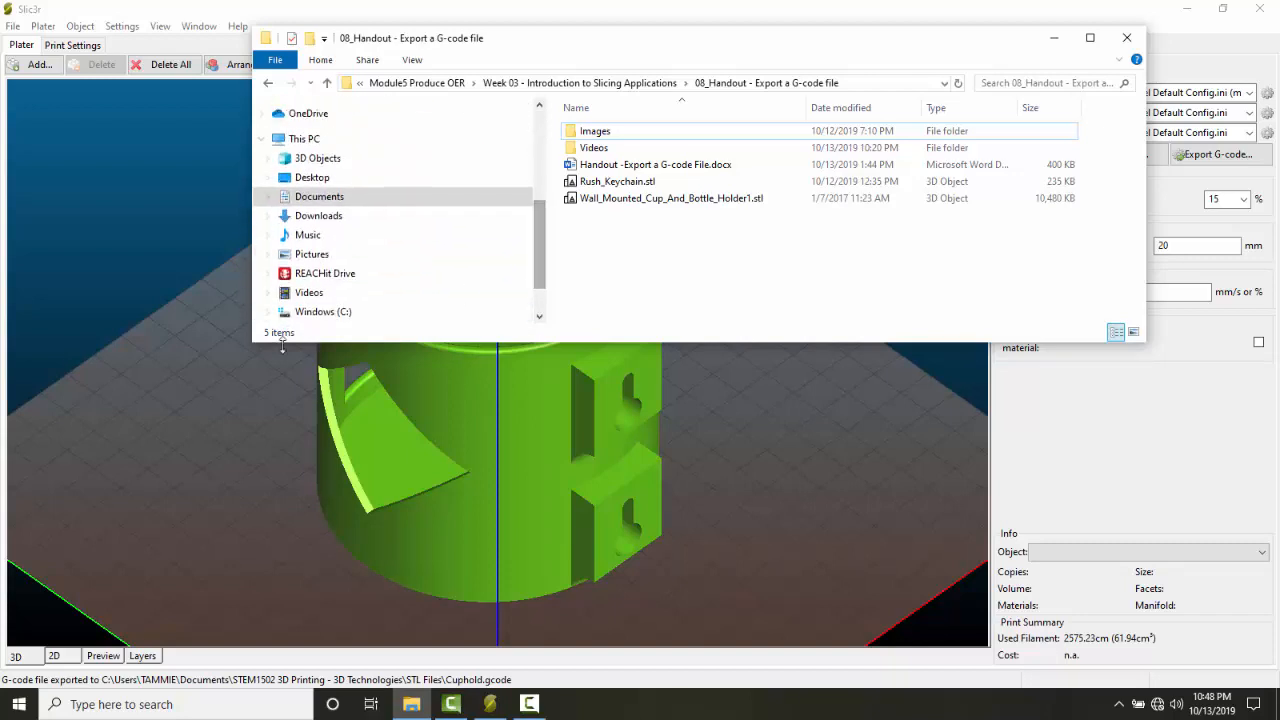
click(316, 311)
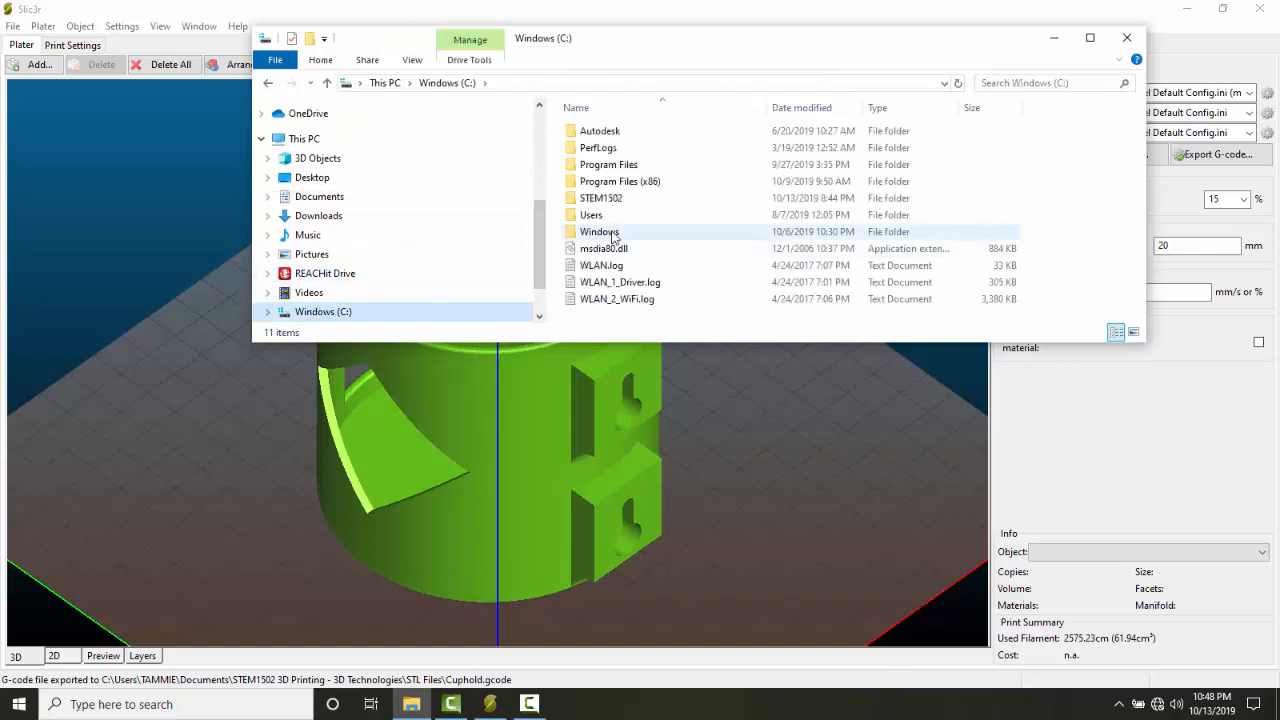
mouse_move(601, 198)
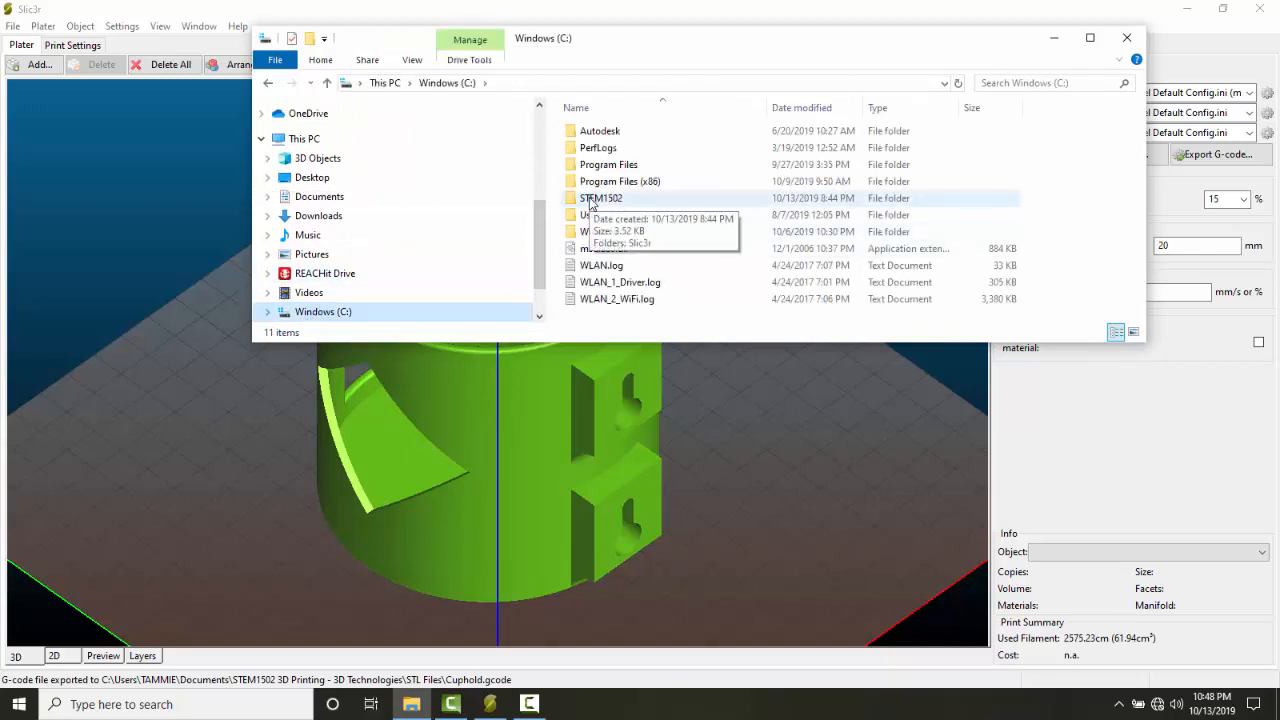
scroll(537, 171, up, 3)
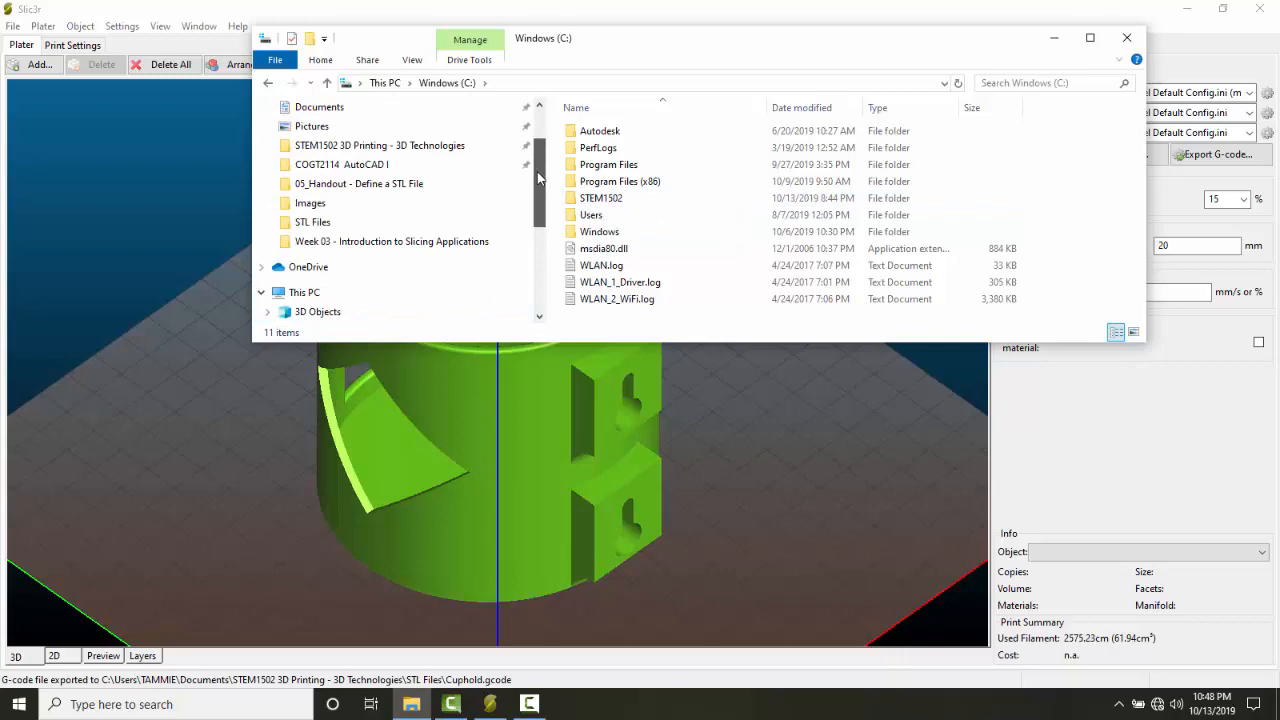
scroll(535, 168, up, 2)
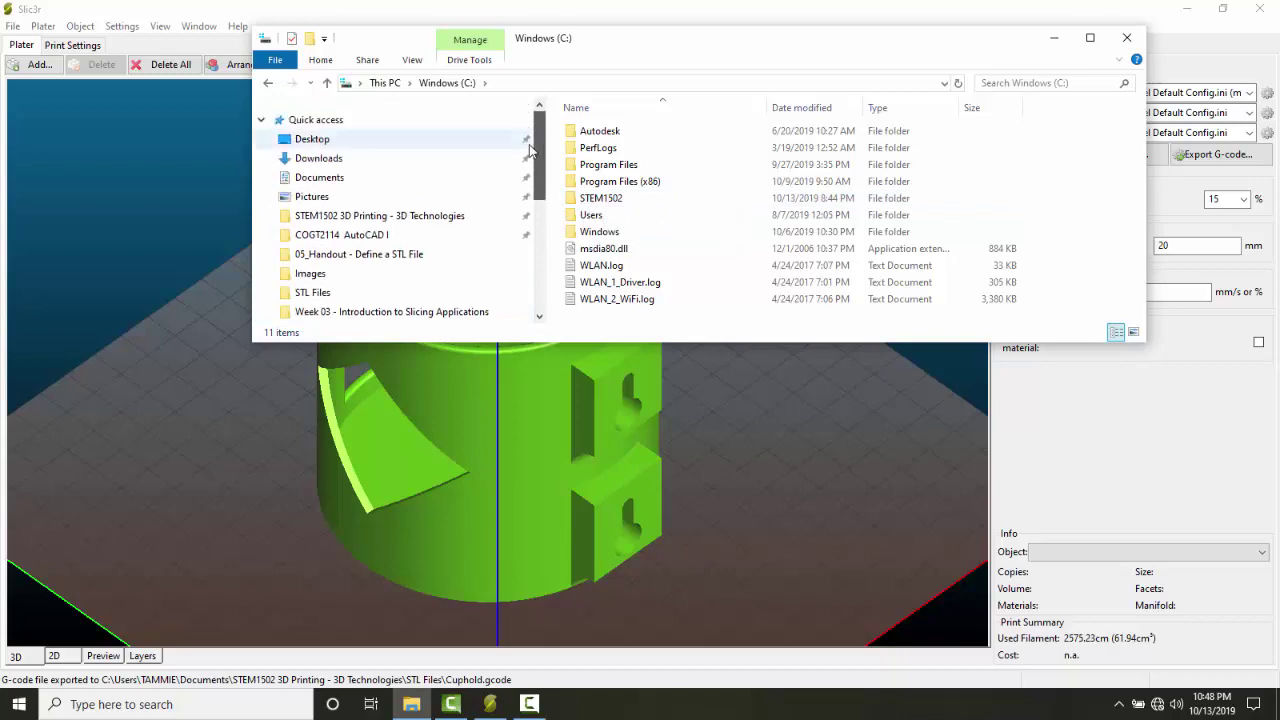
click(320, 178)
drag(1138, 140, 1137, 268)
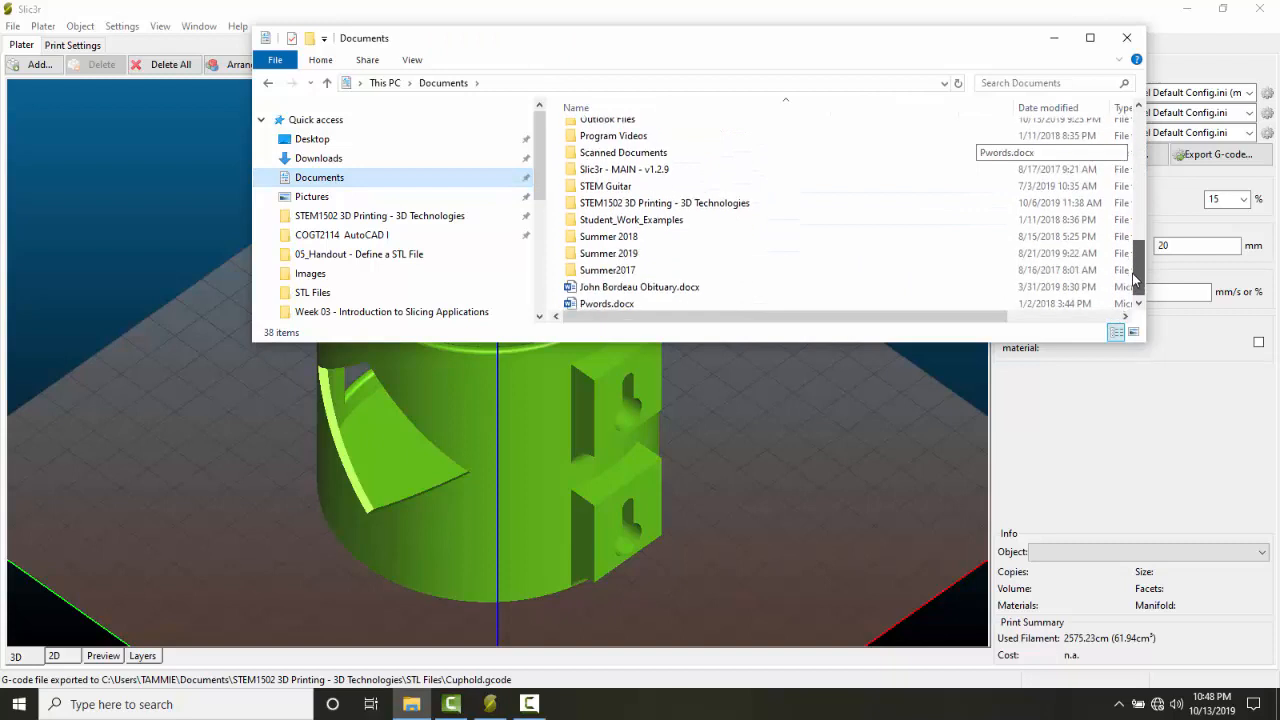
double_click(612, 205)
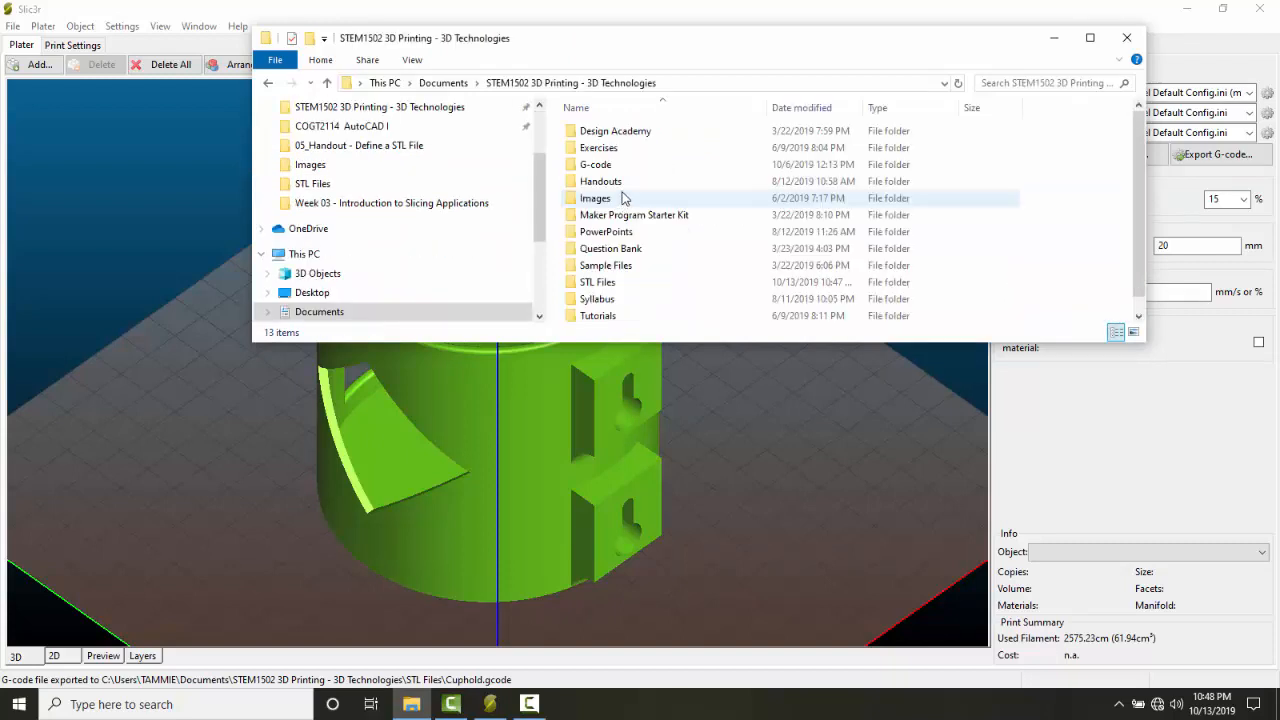
double_click(607, 283)
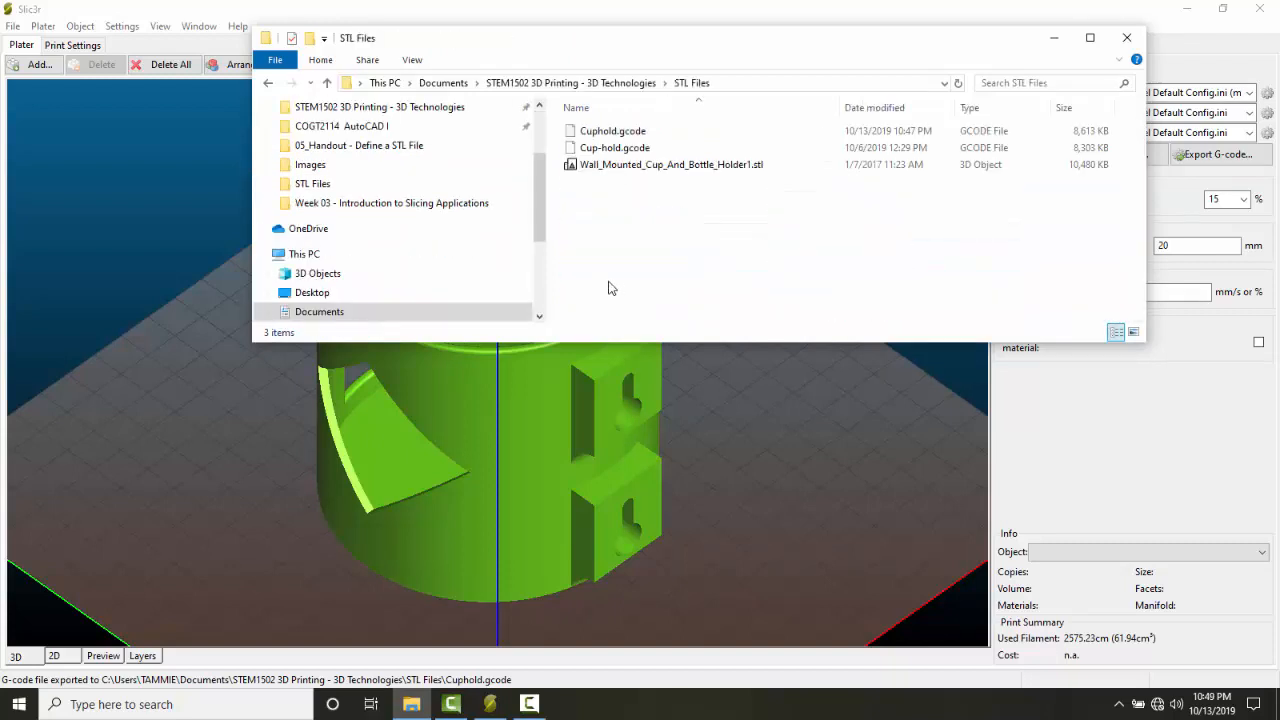
- Confirm Cuphold.gcode sits beside the older Cup-hold.gcode in the folder
click(590, 150)
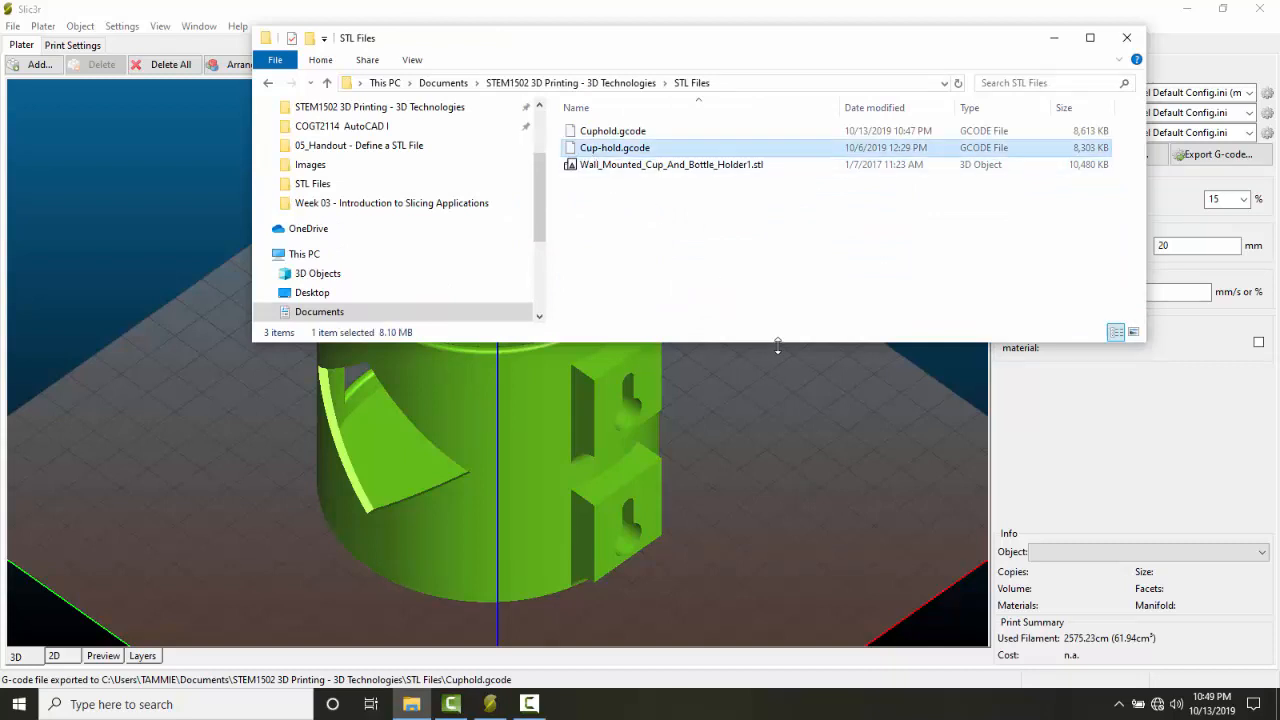
click(603, 131)
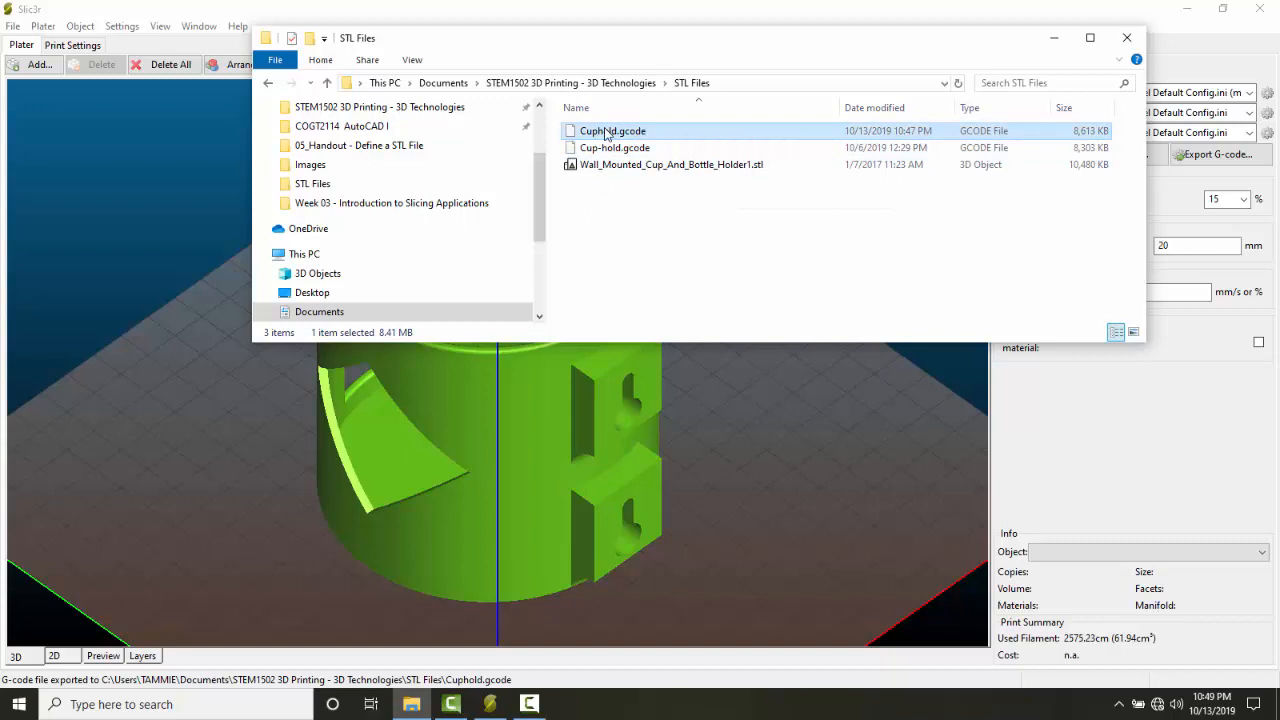